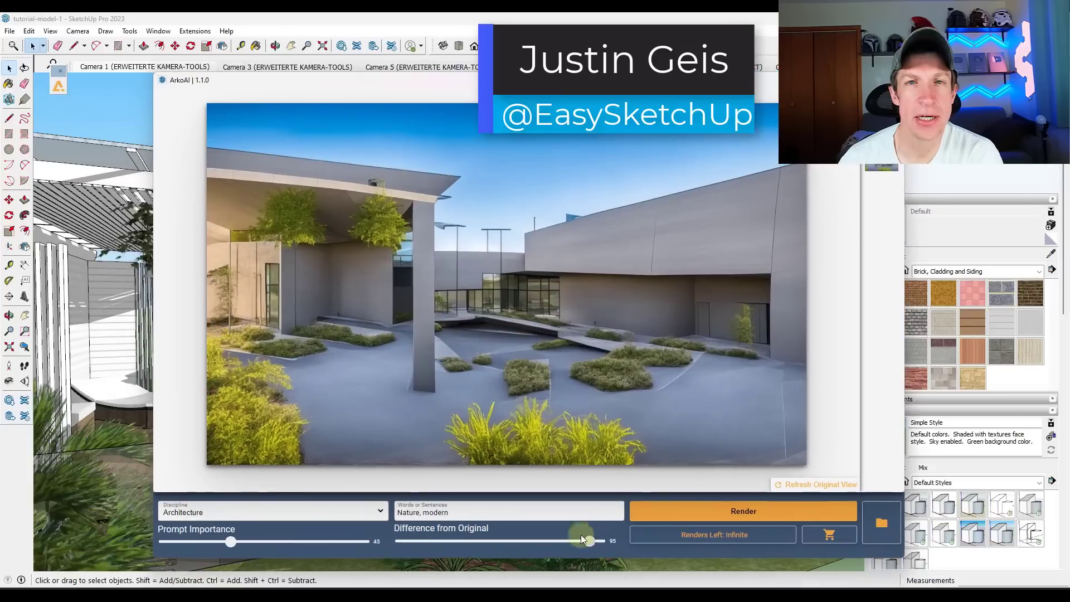
- Launch new ArkoAI renders of the pool-house view
click(418, 541)
click(733, 509)
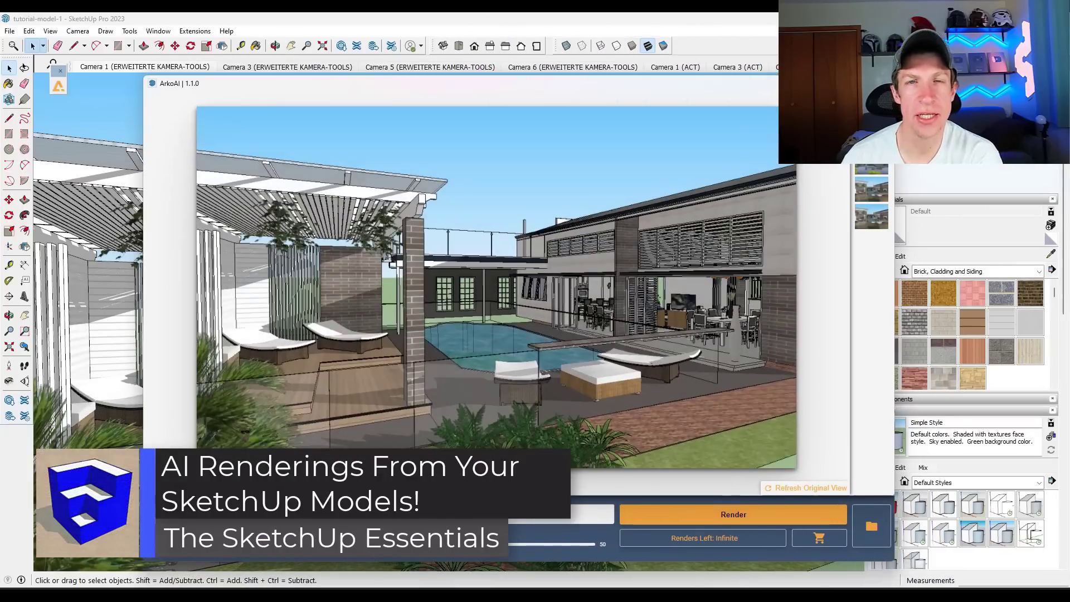
click(734, 514)
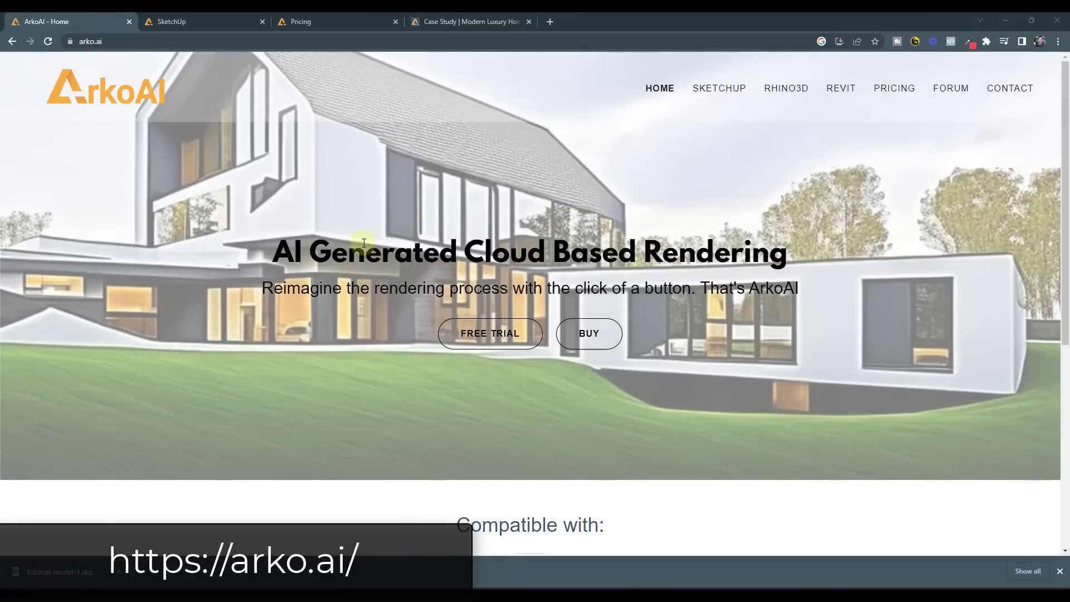
- Scroll through the ArkoAI home page
scroll(561, 215, down, 2)
scroll(471, 206, down, 4)
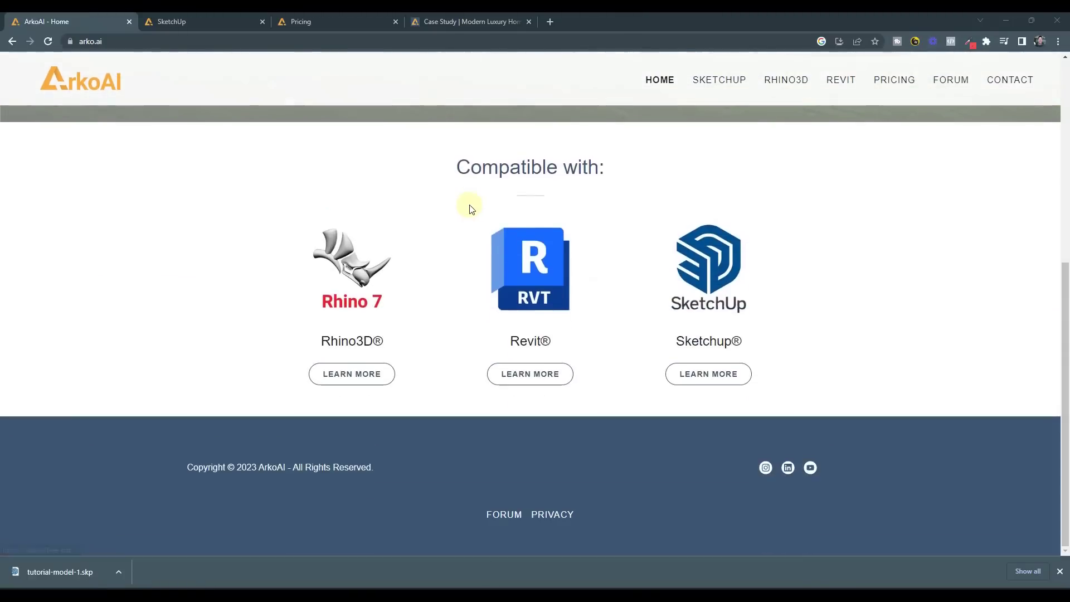
scroll(478, 206, up, 6)
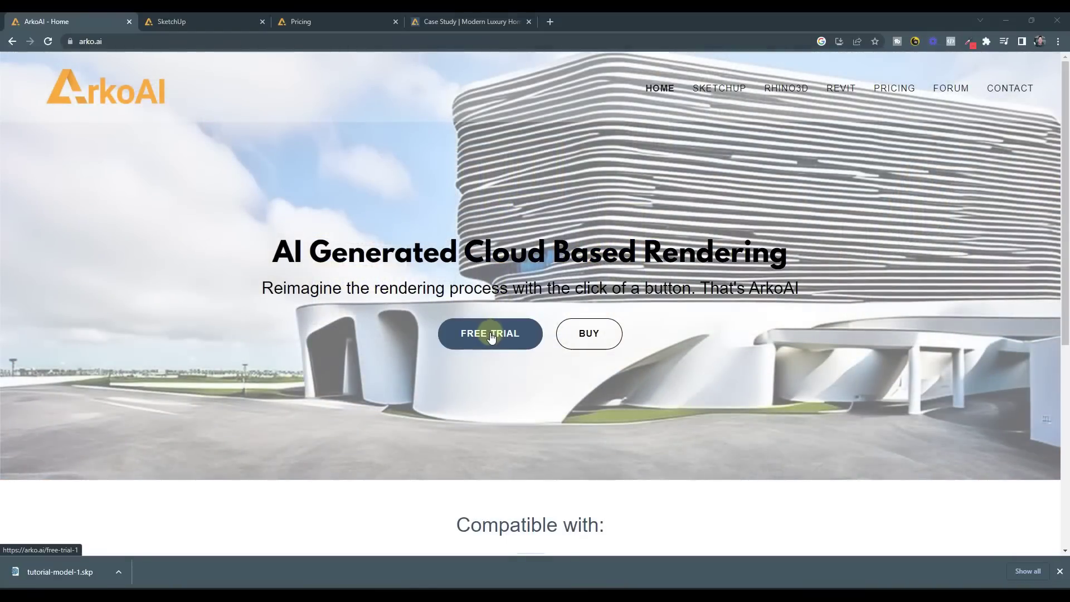
- Browse the example render gallery on ArkoAI's SketchUp page
click(239, 21)
scroll(335, 123, down, 8)
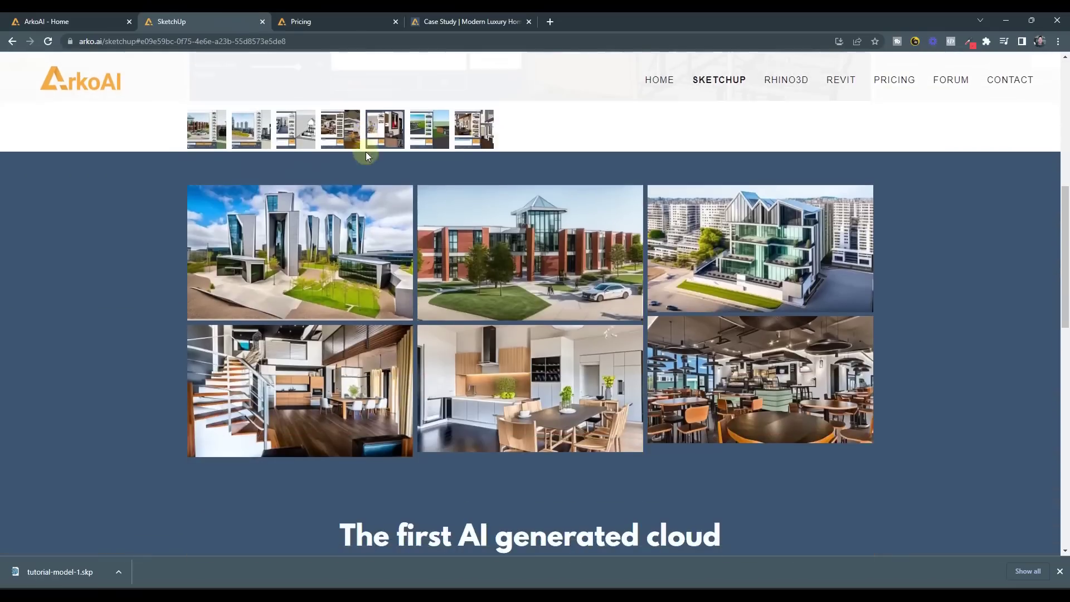
scroll(551, 408, down, 5)
scroll(554, 401, up, 12)
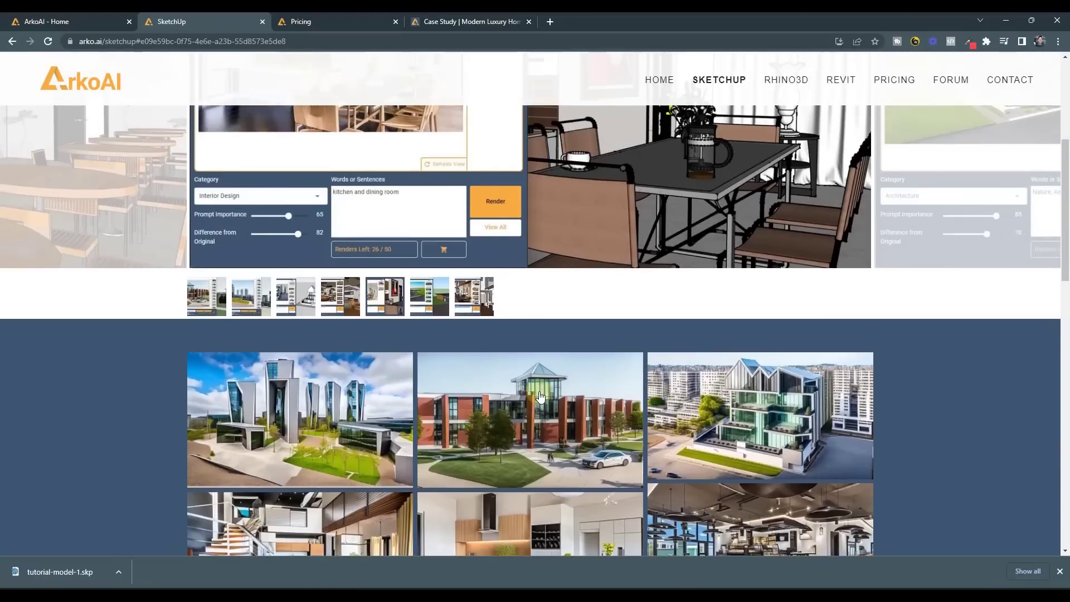
scroll(547, 361, up, 1)
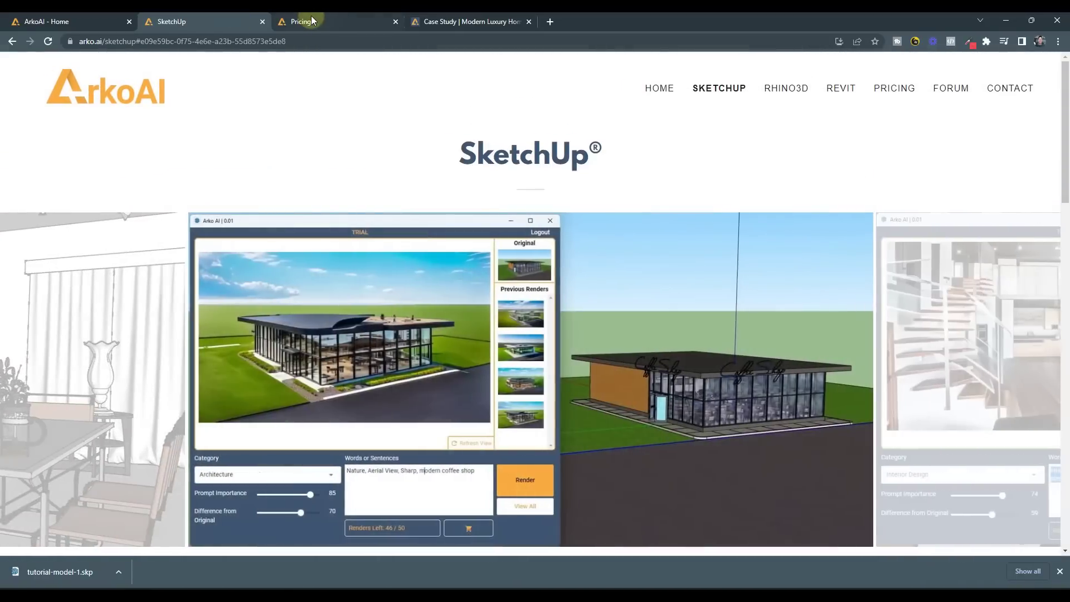
- Compare ArkoAI's yearly and monthly plan prices, then return to the ArkoAI home page
click(312, 22)
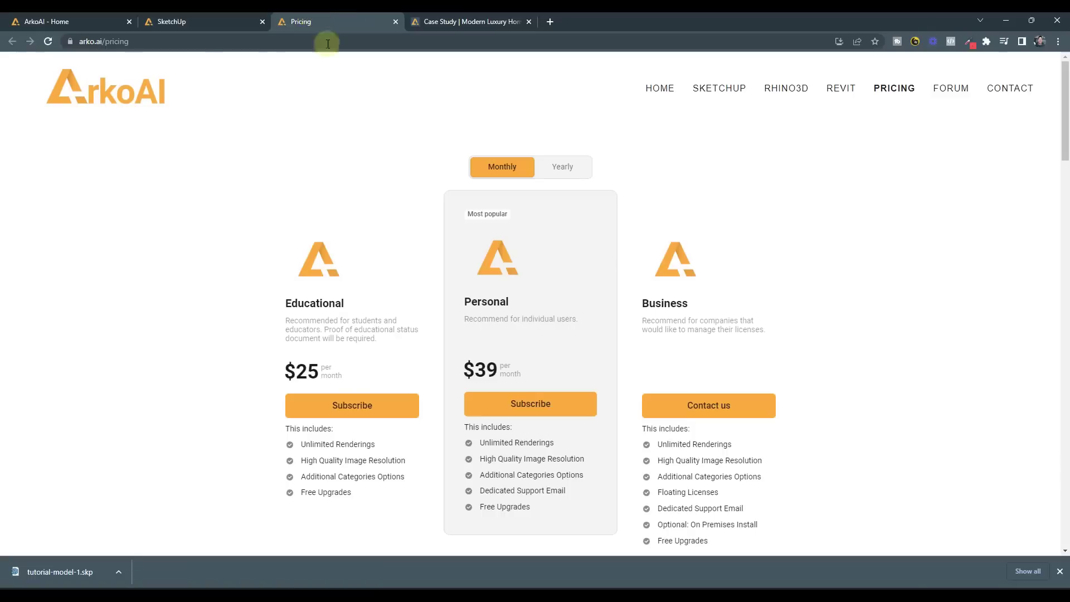
scroll(262, 210, down, 1)
scroll(267, 215, up, 1)
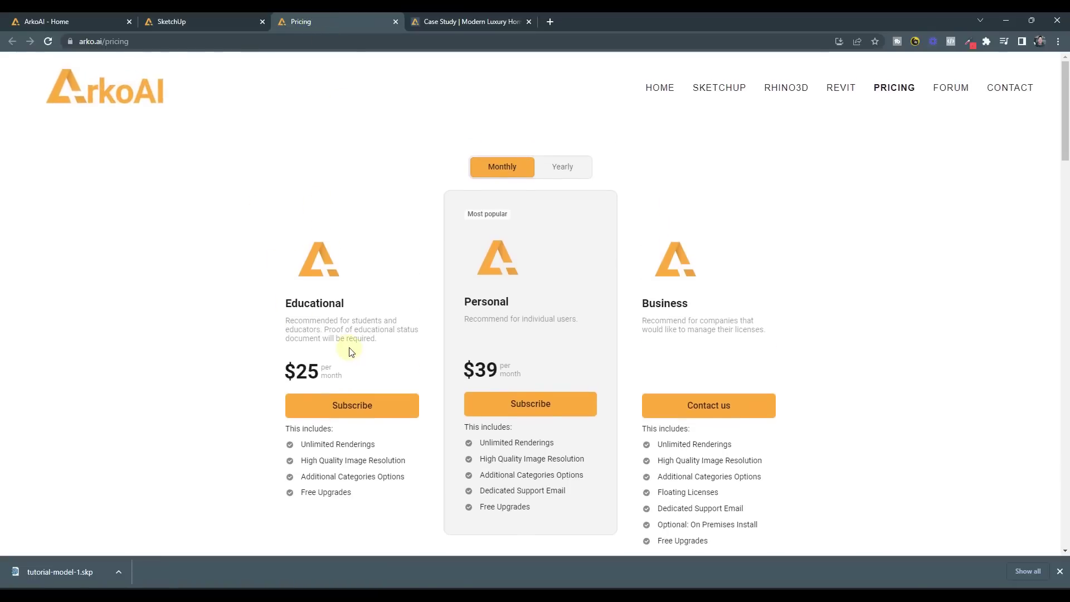
click(551, 170)
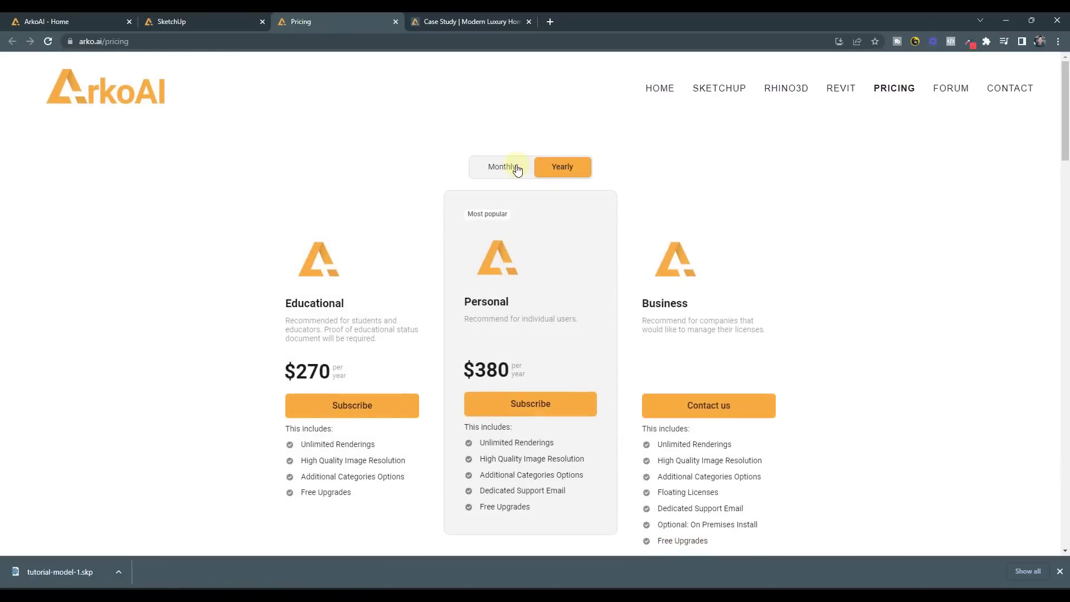
click(516, 168)
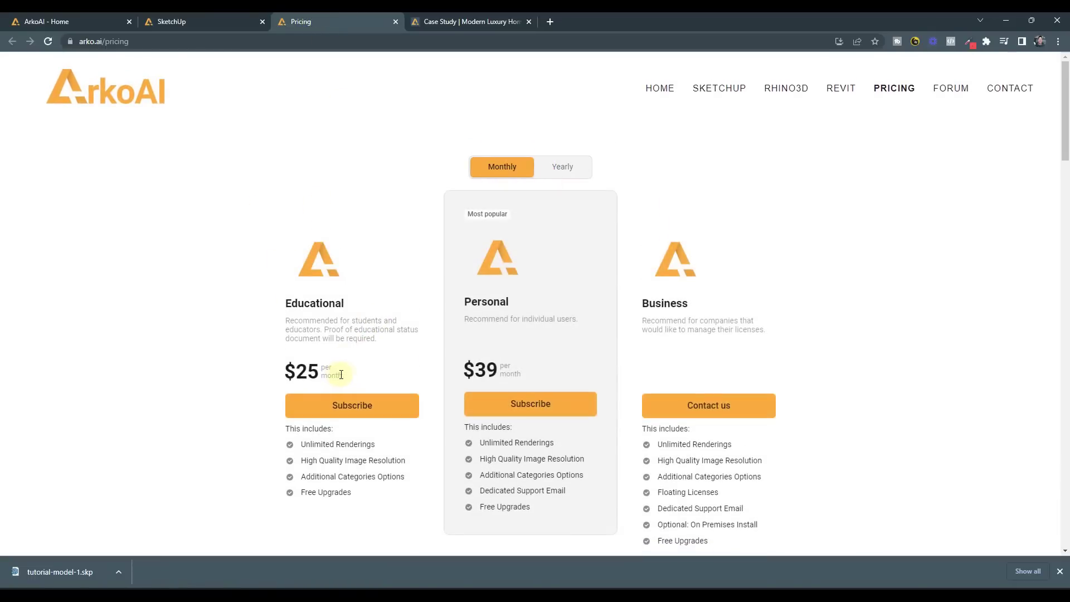
scroll(536, 360, down, 1)
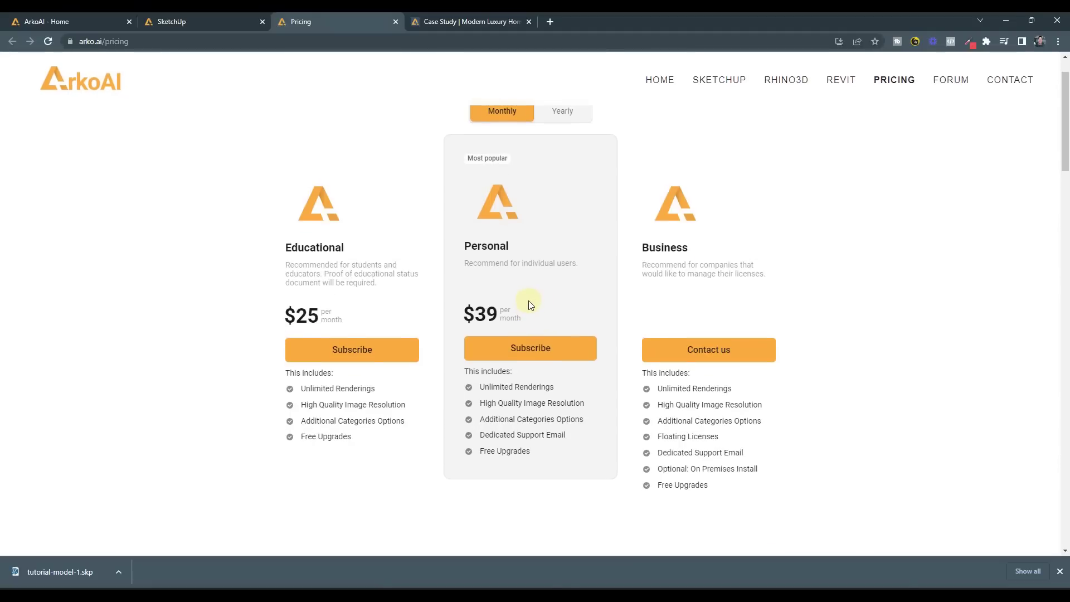
click(46, 21)
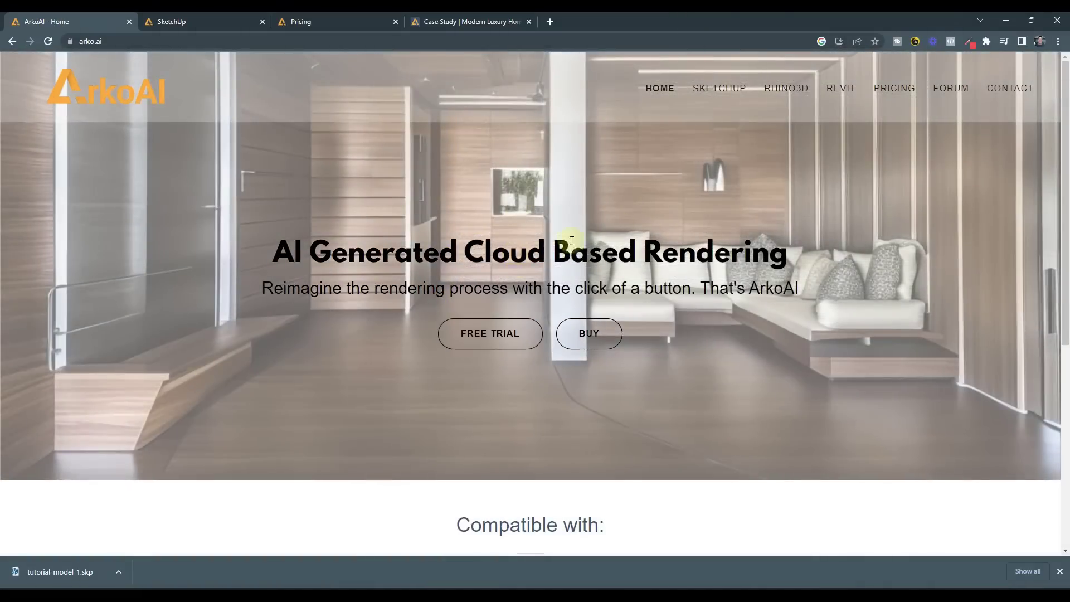
- Minimize Chrome and confirm in the Extension Manager that Arko AI is enabled
click(1006, 21)
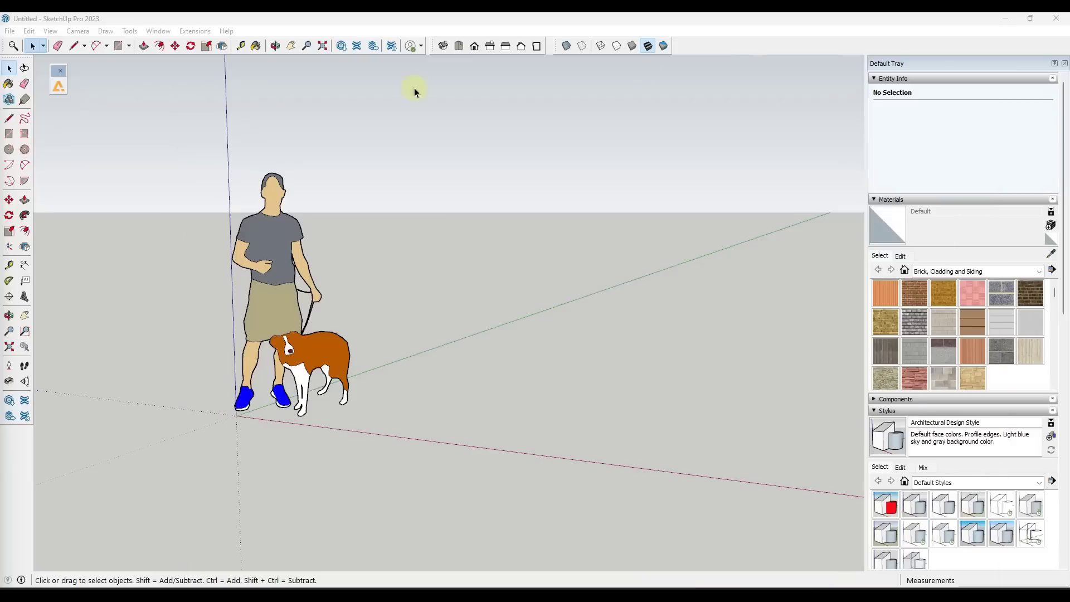
click(374, 46)
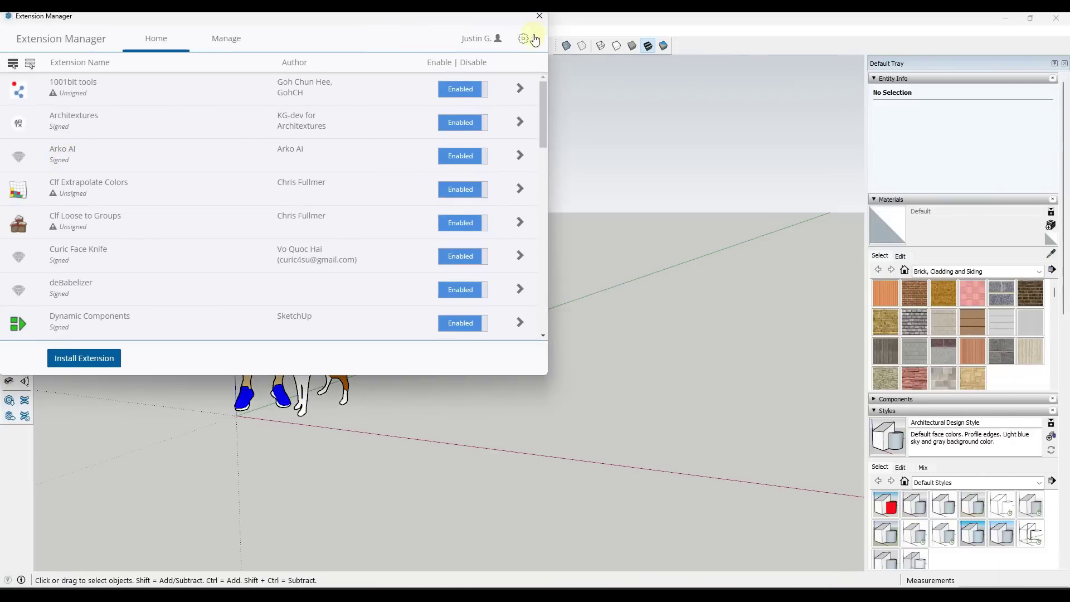
click(540, 15)
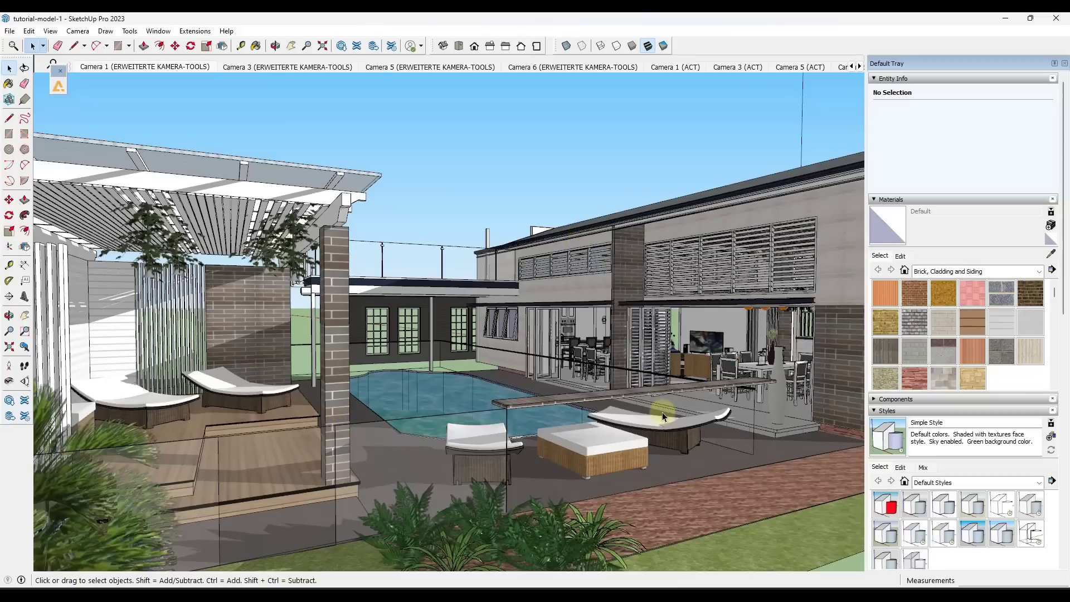
- Render the pool-house view in ArkoAI with Architecture discipline and prompt 'Nature, modern'
click(60, 88)
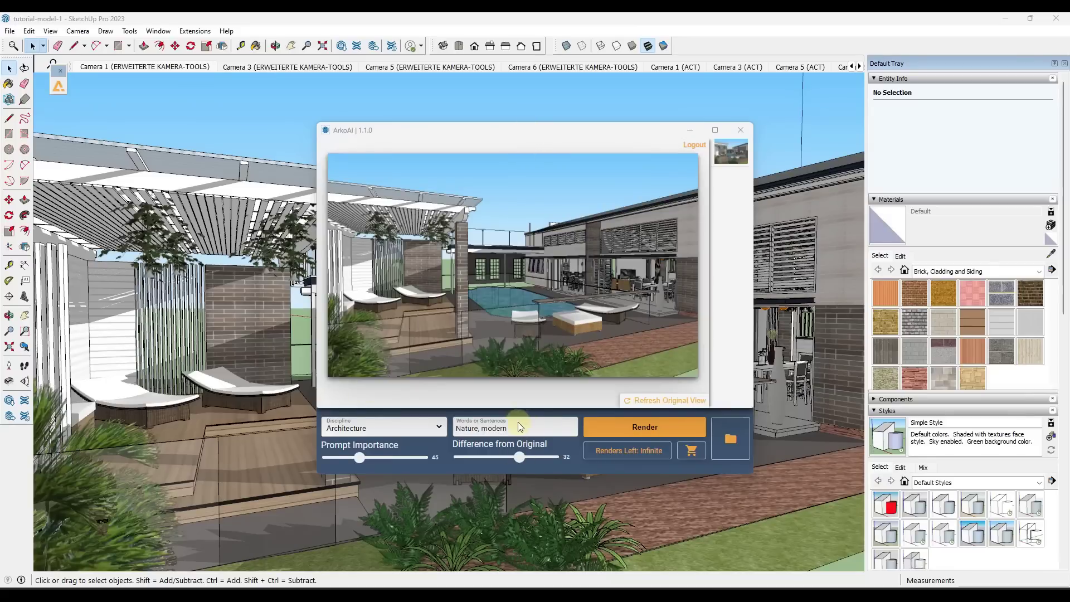
click(440, 428)
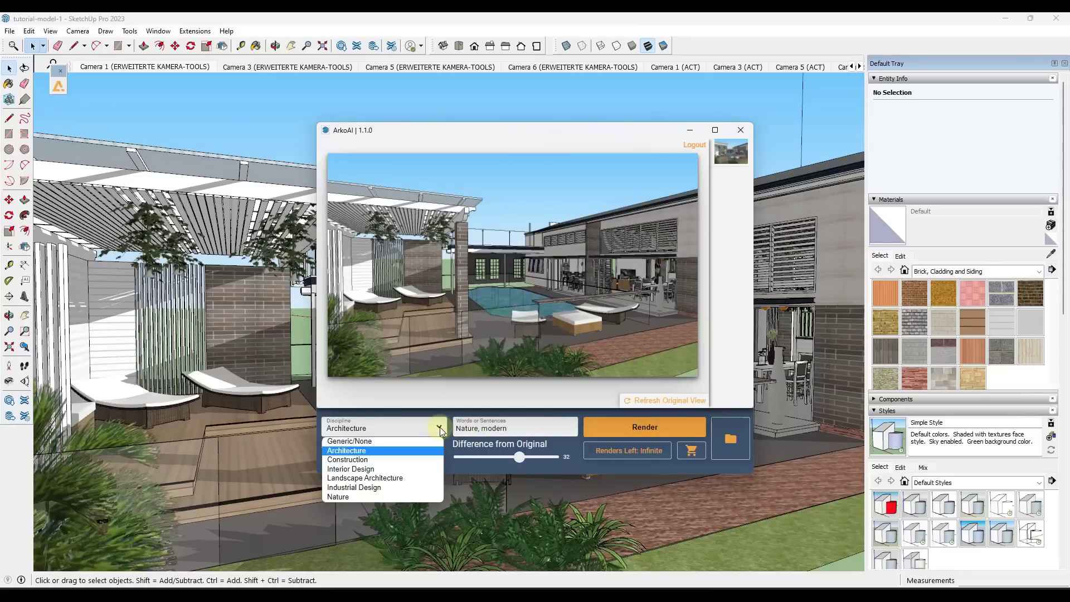
click(371, 454)
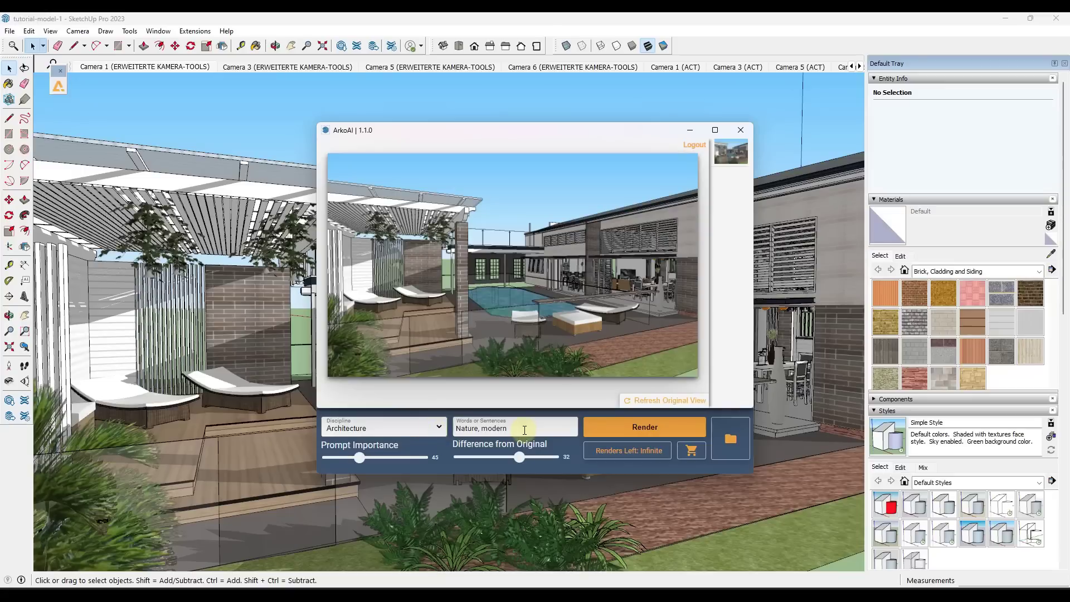
click(645, 429)
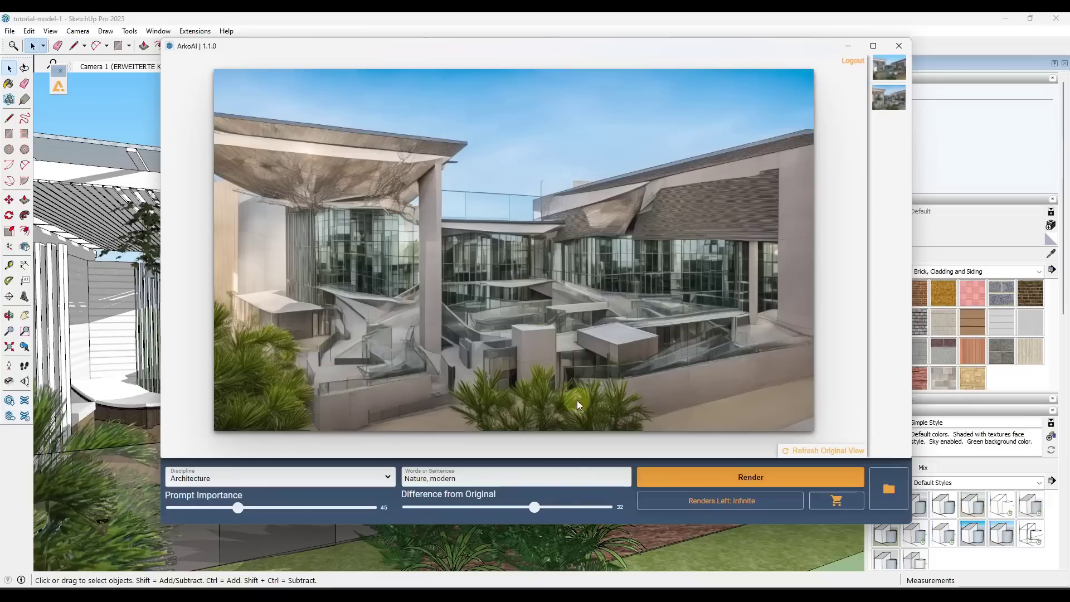
- Render again with Difference from Original raised to about 95
drag(543, 501, 598, 513)
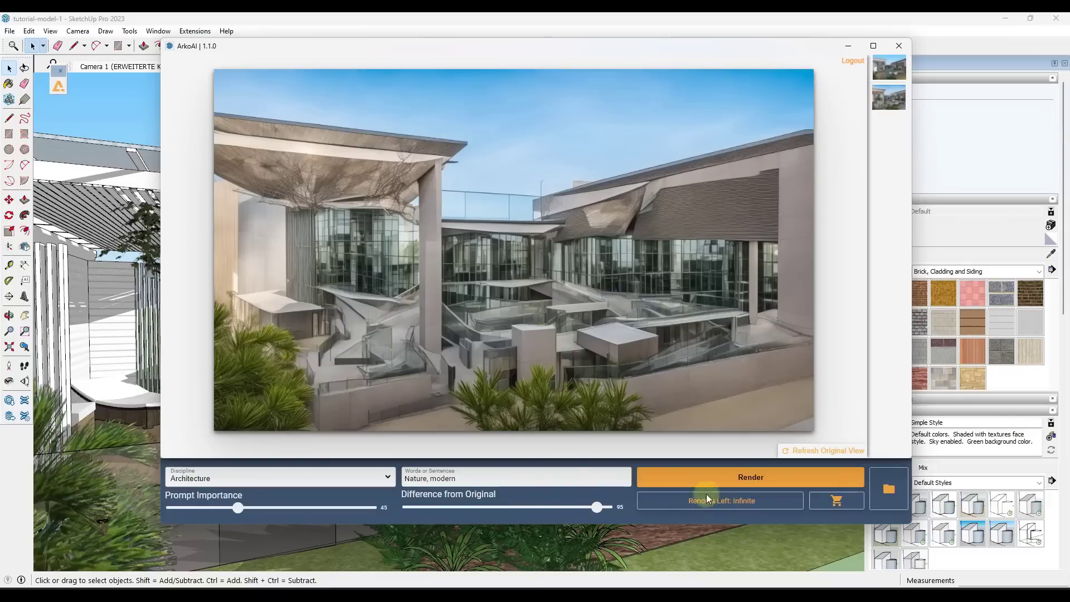
click(722, 475)
- Render the pool house with Difference from Original lowered to 10
mouse_move(531, 43)
mouse_down()
mouse_move(475, 96)
mouse_move(1069, 102)
mouse_move(499, 88)
mouse_move(520, 69)
mouse_move(524, 76)
mouse_up()
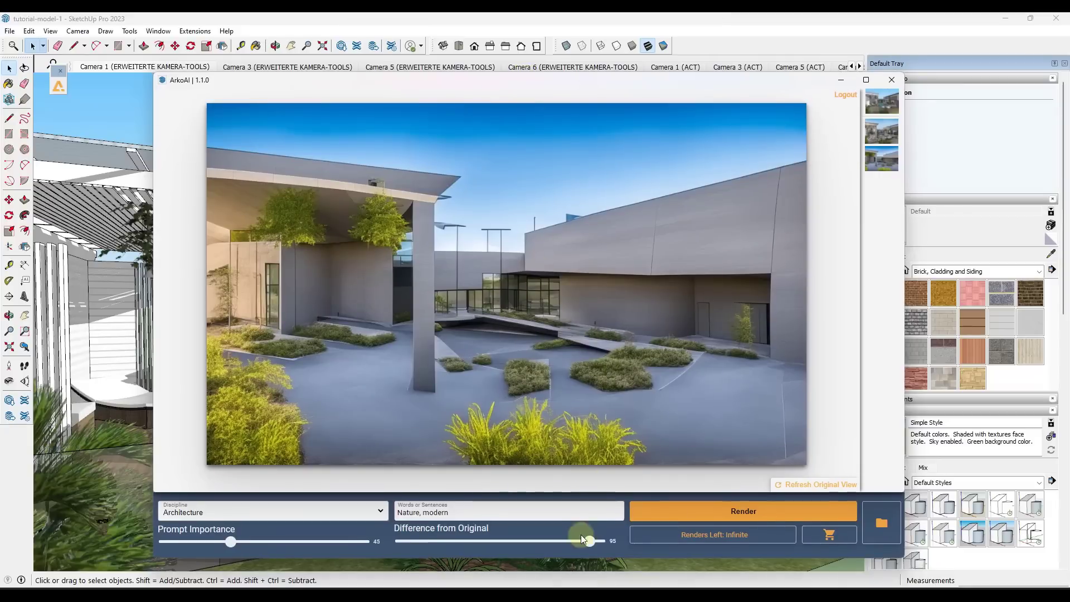
drag(589, 540, 419, 547)
click(733, 516)
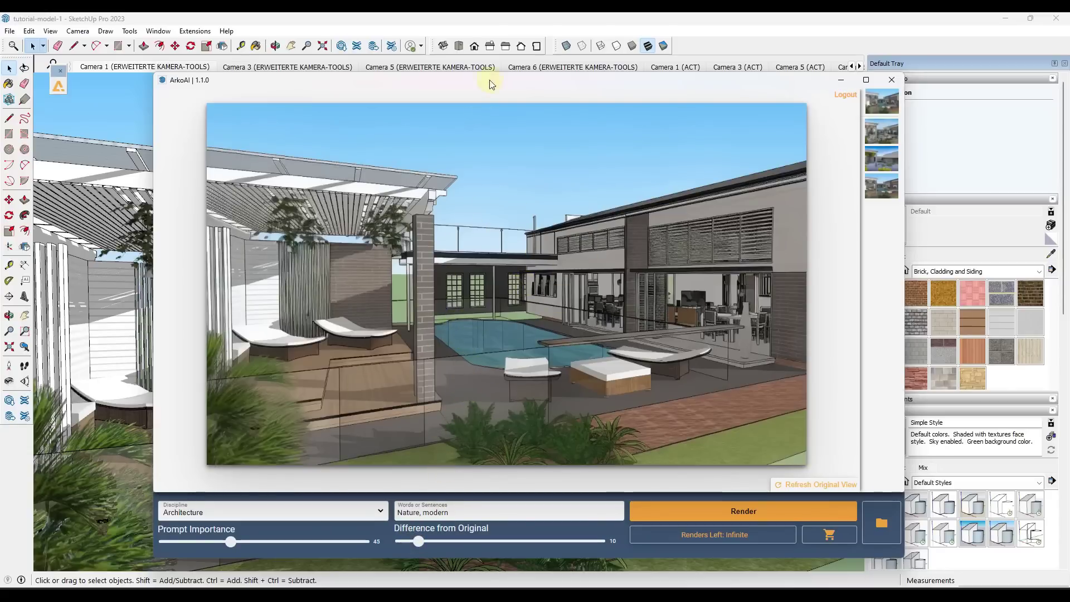
- Render again with Difference from Original set to 30
mouse_move(552, 80)
mouse_down()
mouse_move(1066, 83)
mouse_move(476, 80)
mouse_up()
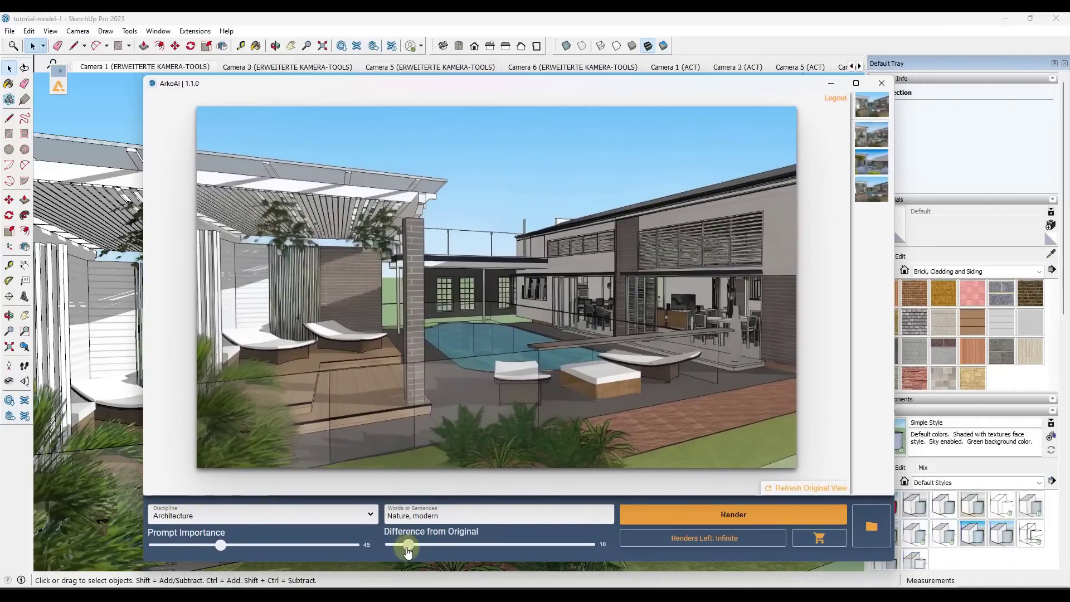
drag(409, 550, 449, 549)
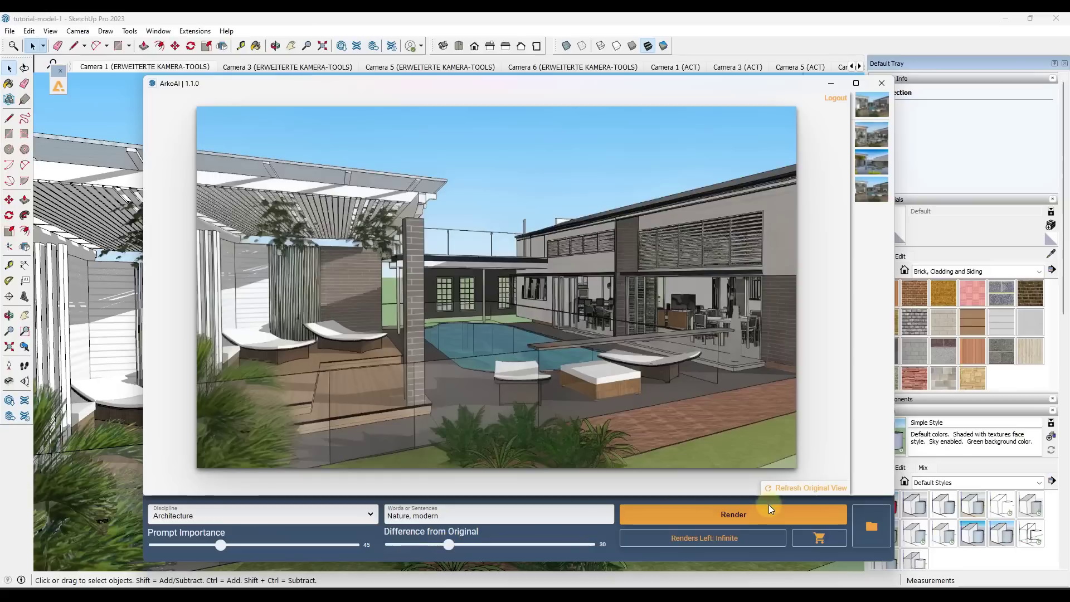
click(733, 520)
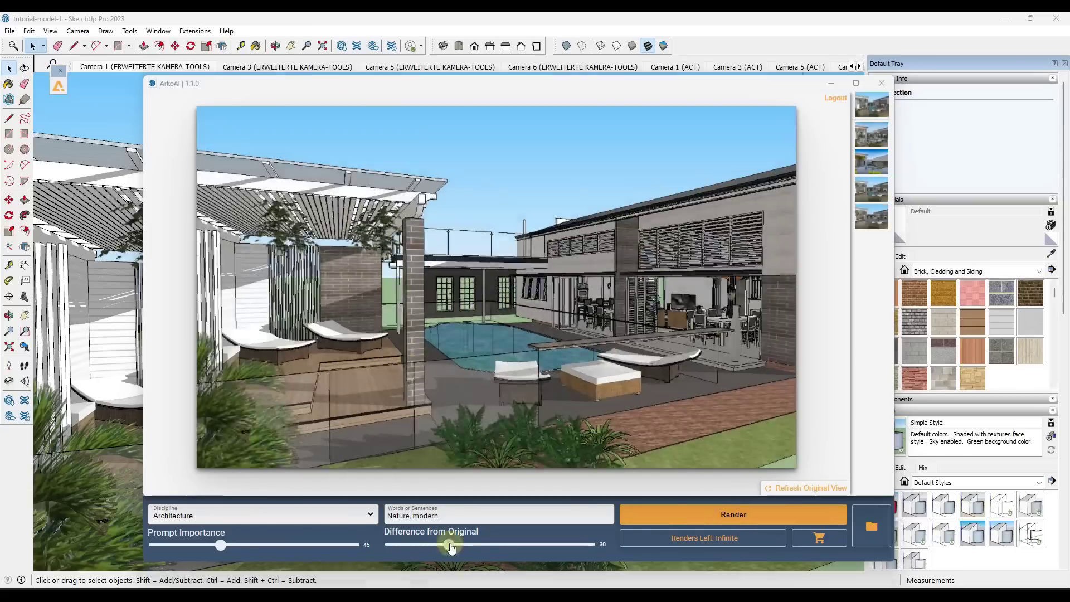
- Render with difference 50, prompt importance 70 and prompt 'farmhouse, traditional, rustic'
drag(451, 545, 489, 545)
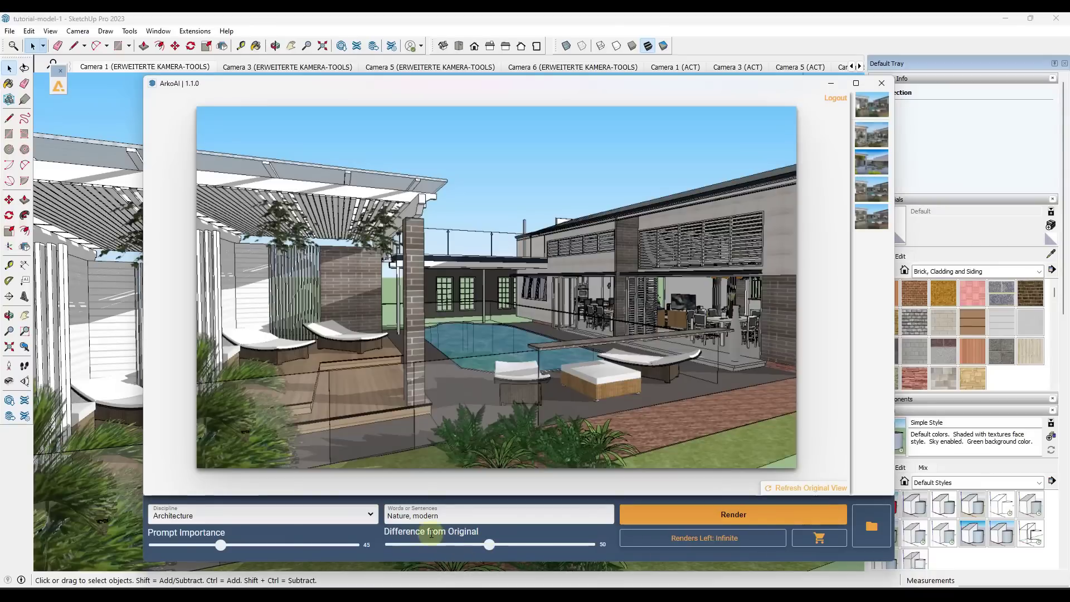
drag(223, 551, 295, 550)
triple_click(453, 516)
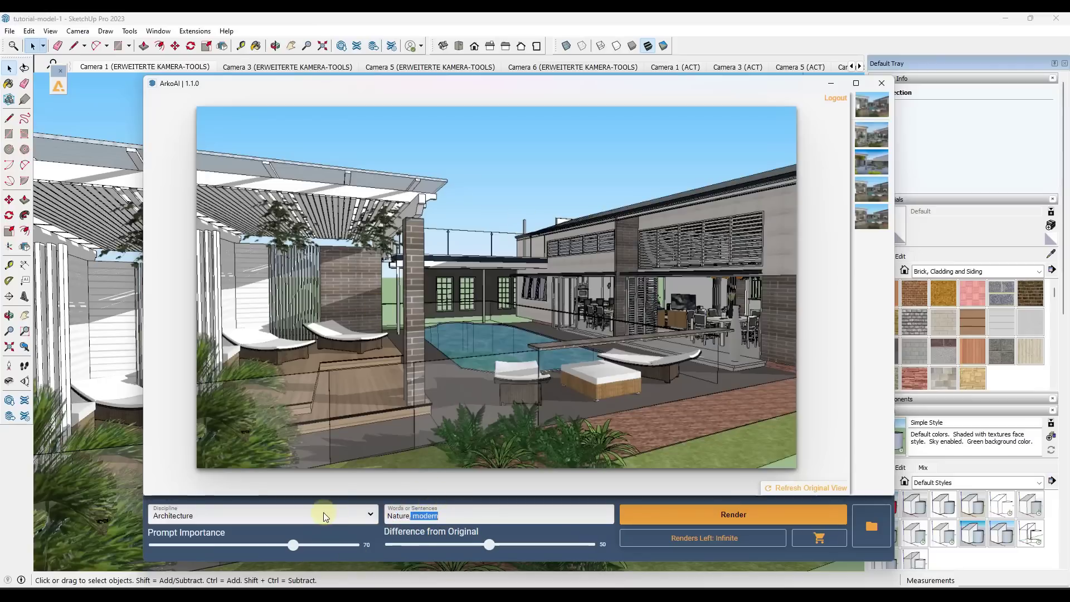
text(farmhouse, traditional, rustic)
click(700, 512)
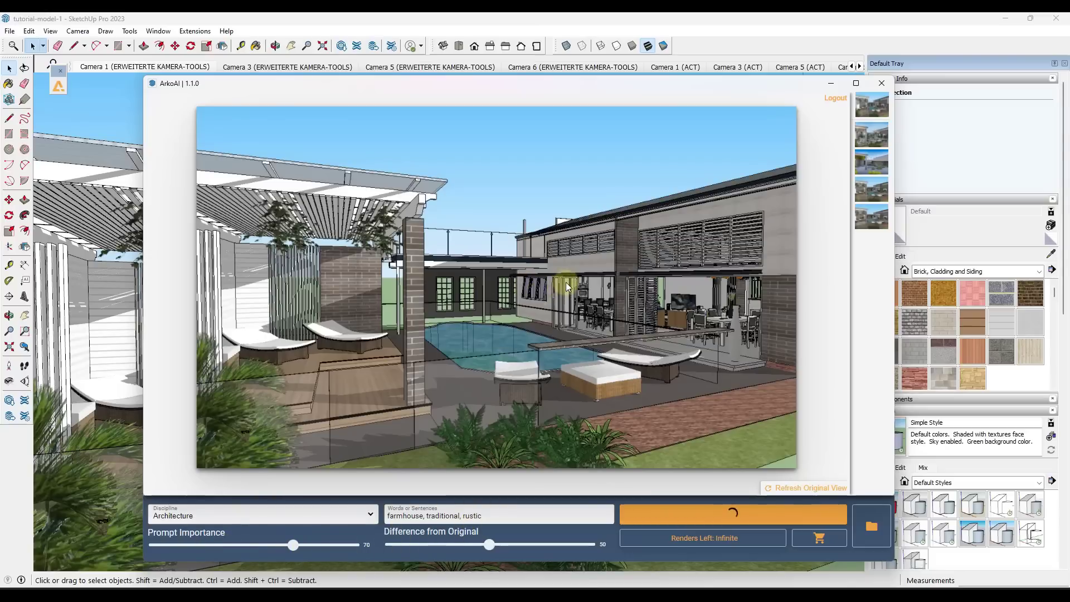
click(679, 524)
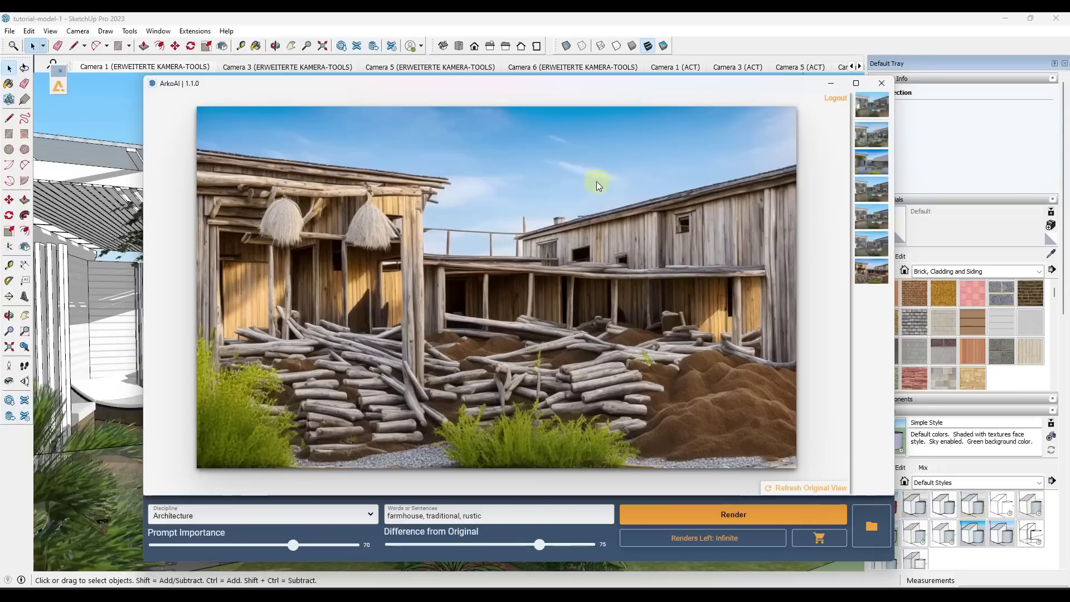
drag(566, 84, 334, 101)
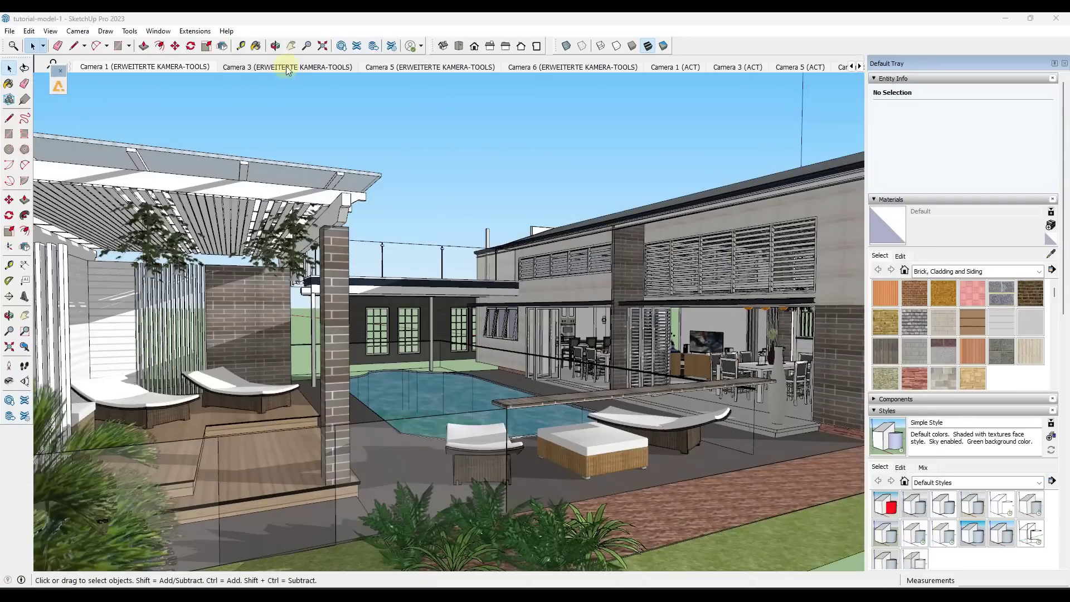
- Render the Camera 3 interior view with prompt importance 50 and difference from original 40
click(290, 67)
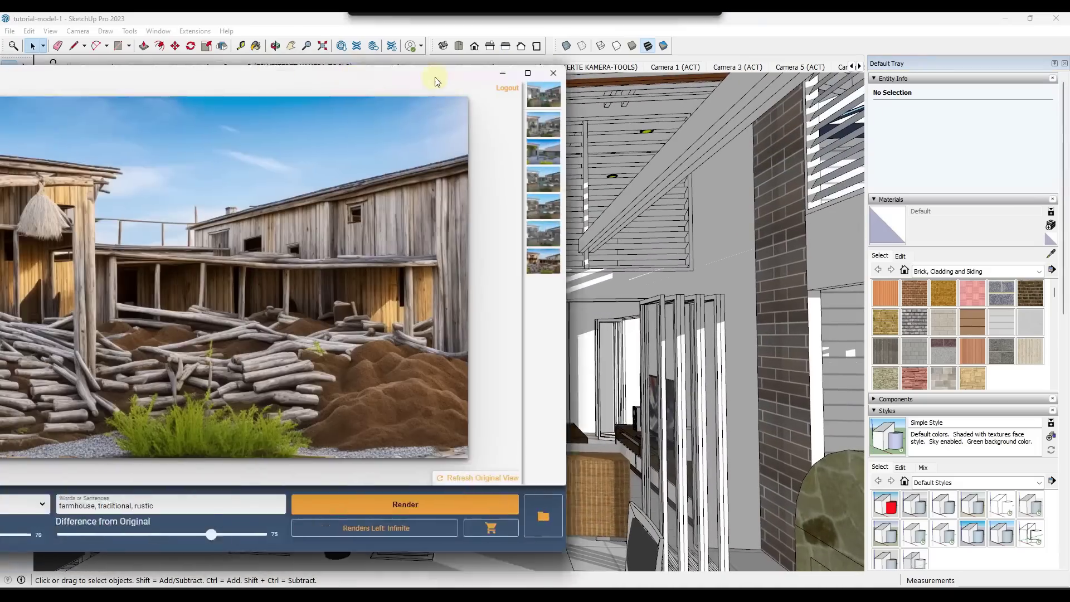
drag(458, 82, 610, 89)
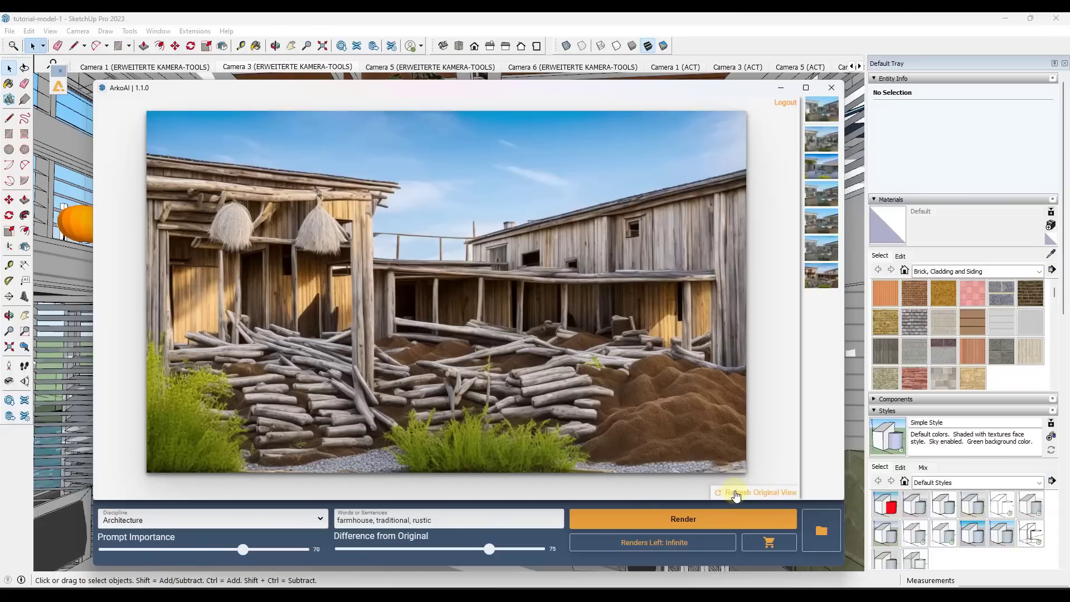
click(758, 495)
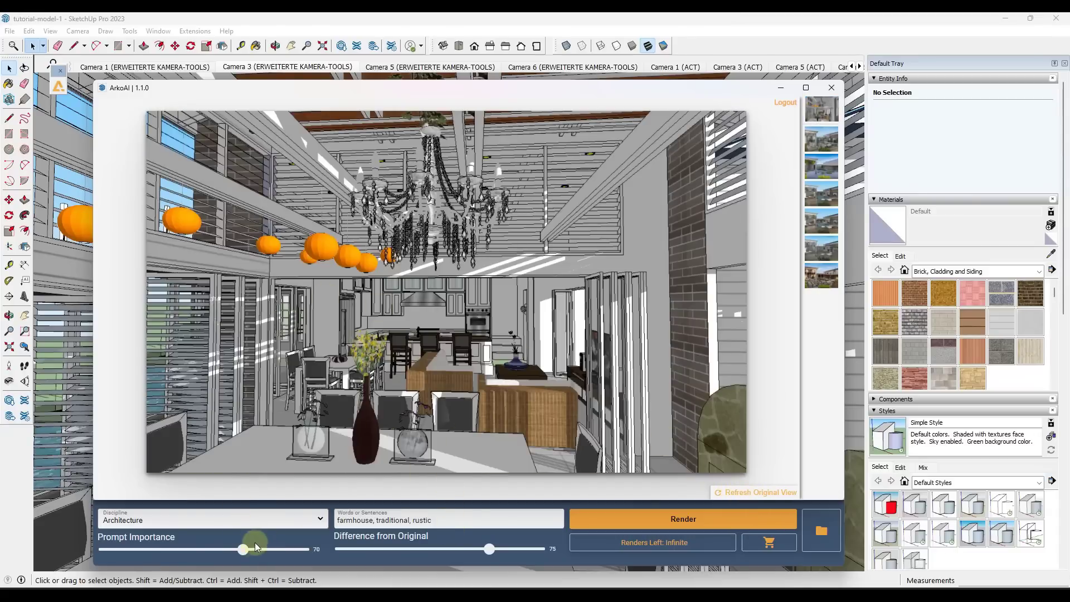
drag(243, 550, 203, 551)
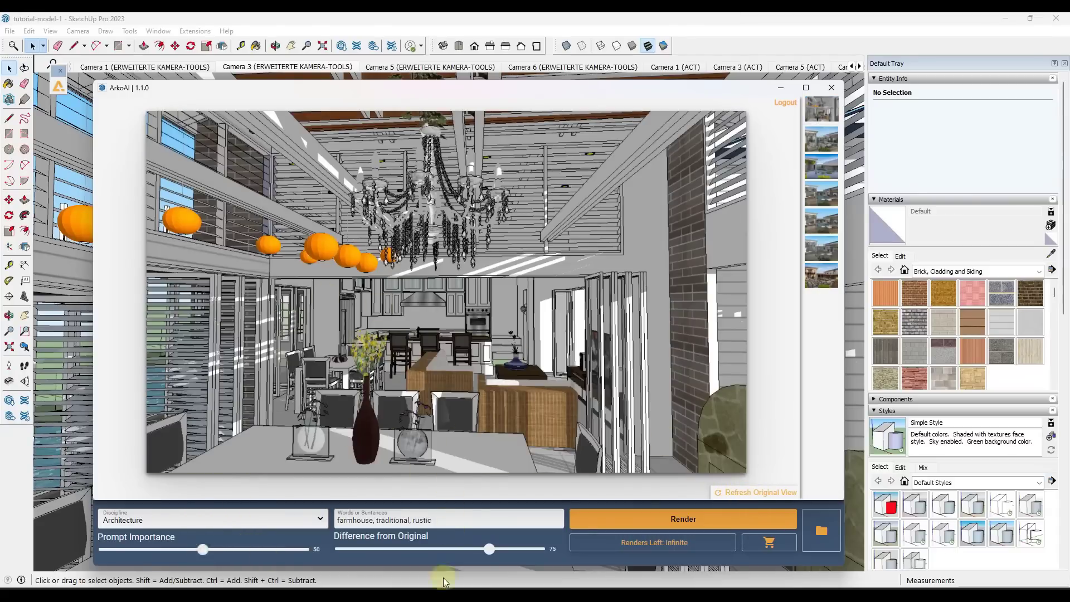
drag(489, 550, 420, 553)
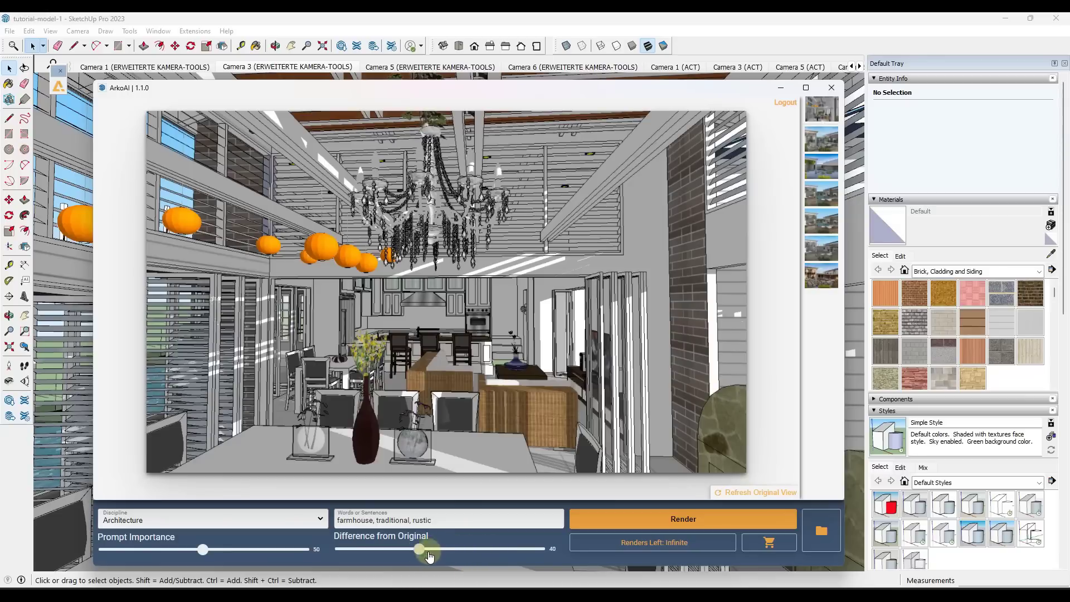
click(680, 516)
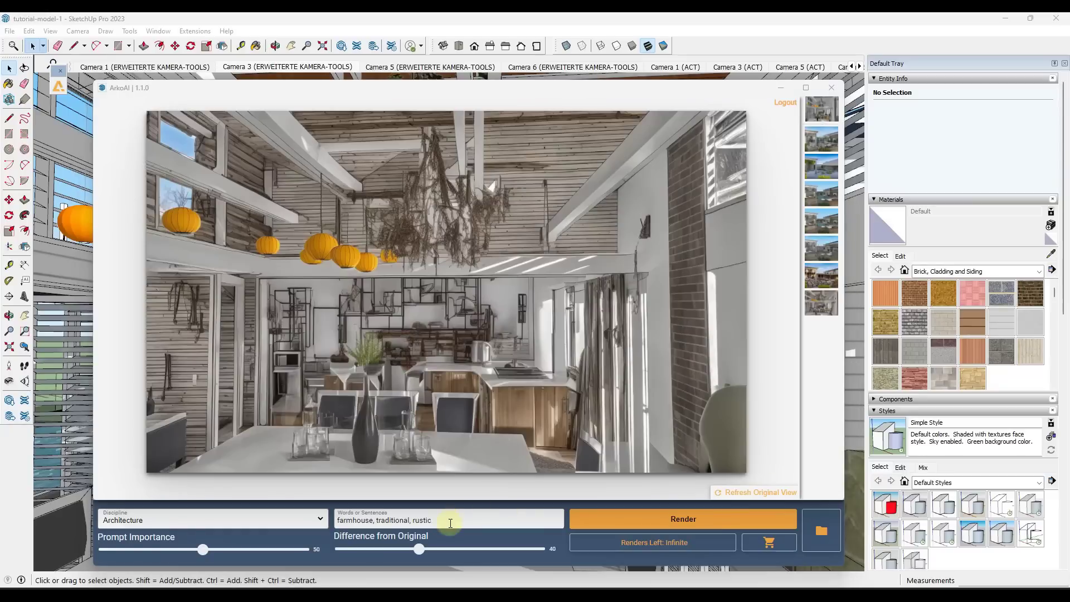
- Render the interior with prompt 'a modern house, with new stainless appliances, white cabinets and countertops'
drag(442, 520, 288, 520)
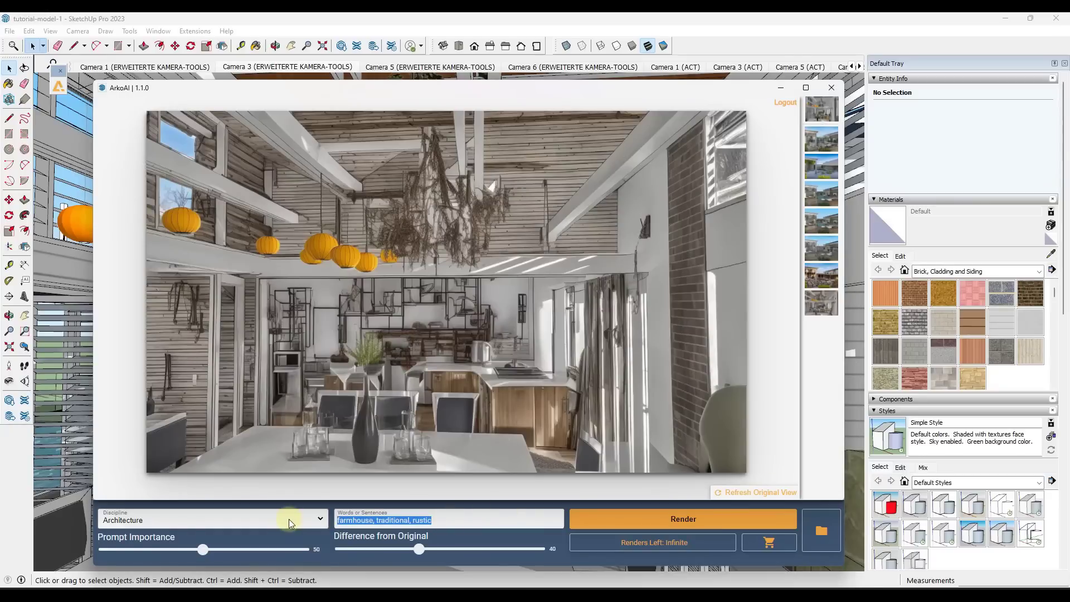
text(a modern house, with new stainless appliances, white cabinets)
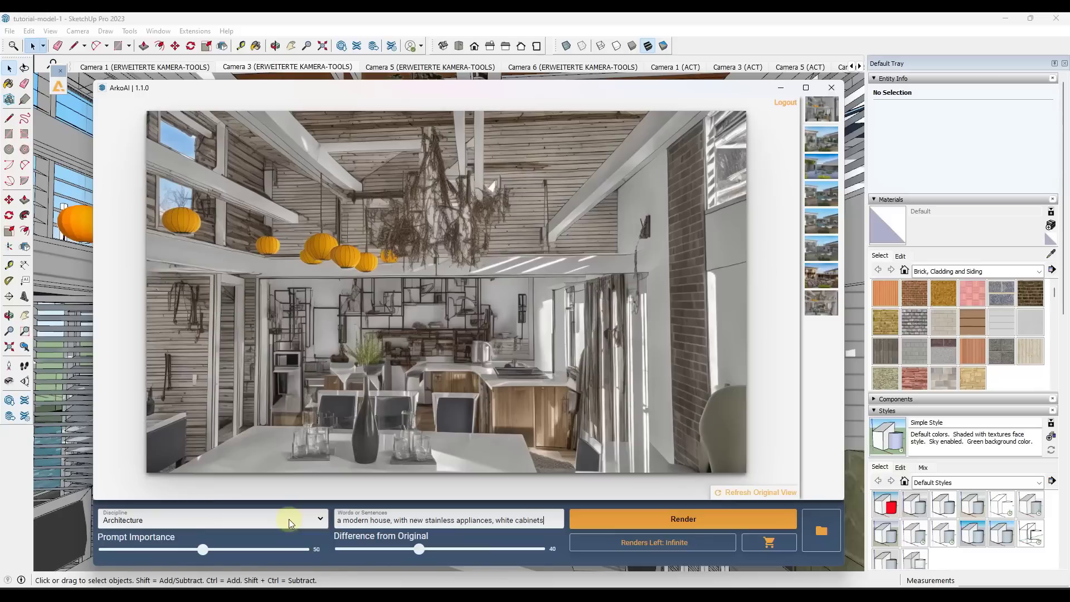
text( and countertops)
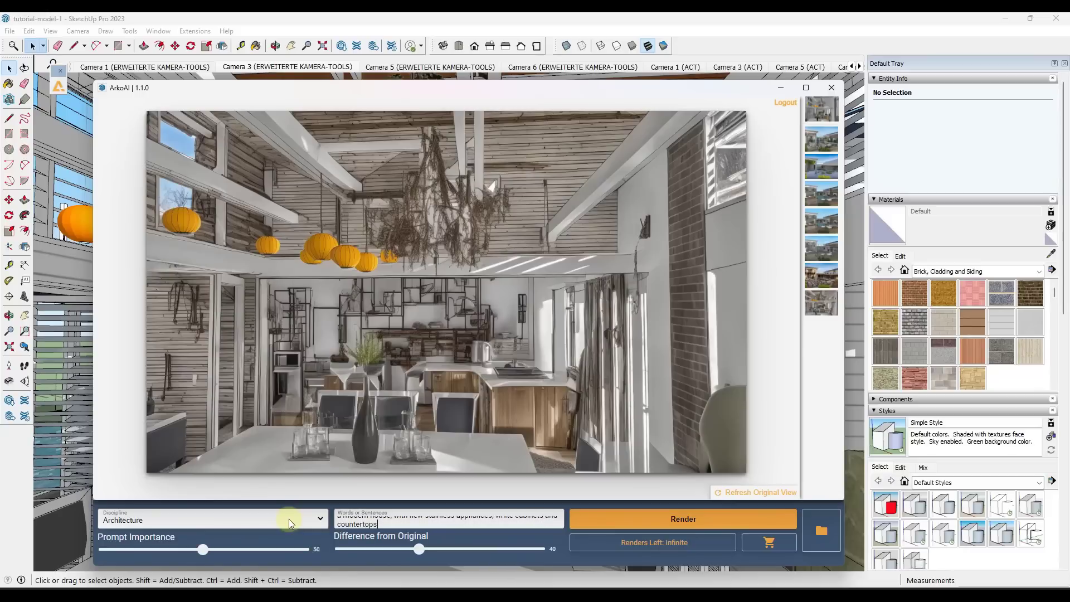
click(590, 516)
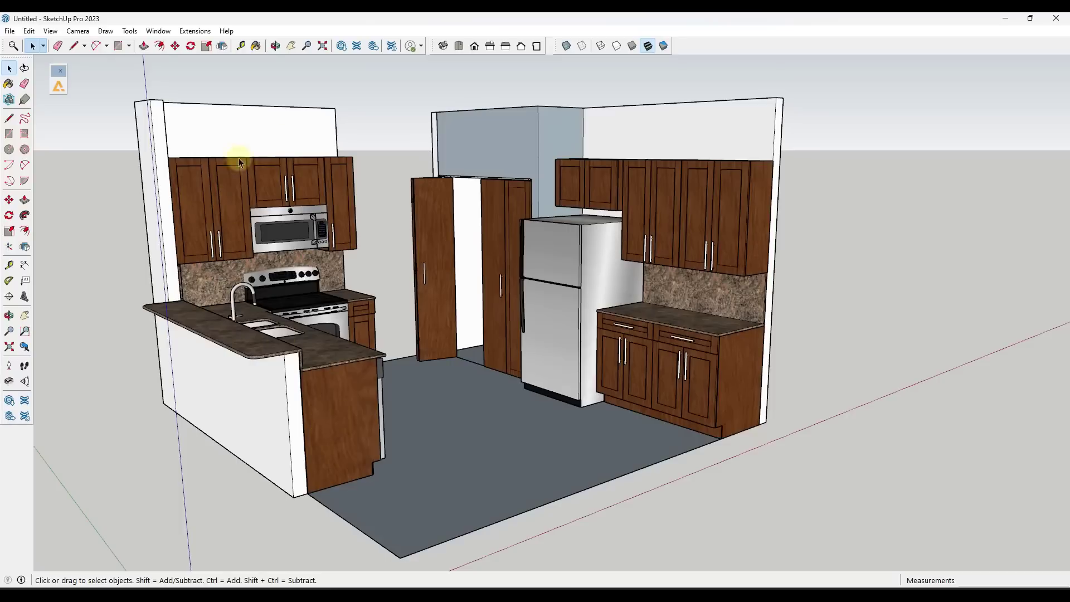
- Open and close the ArkoAI window, then browse the 3D Warehouse kitchen search results
click(58, 88)
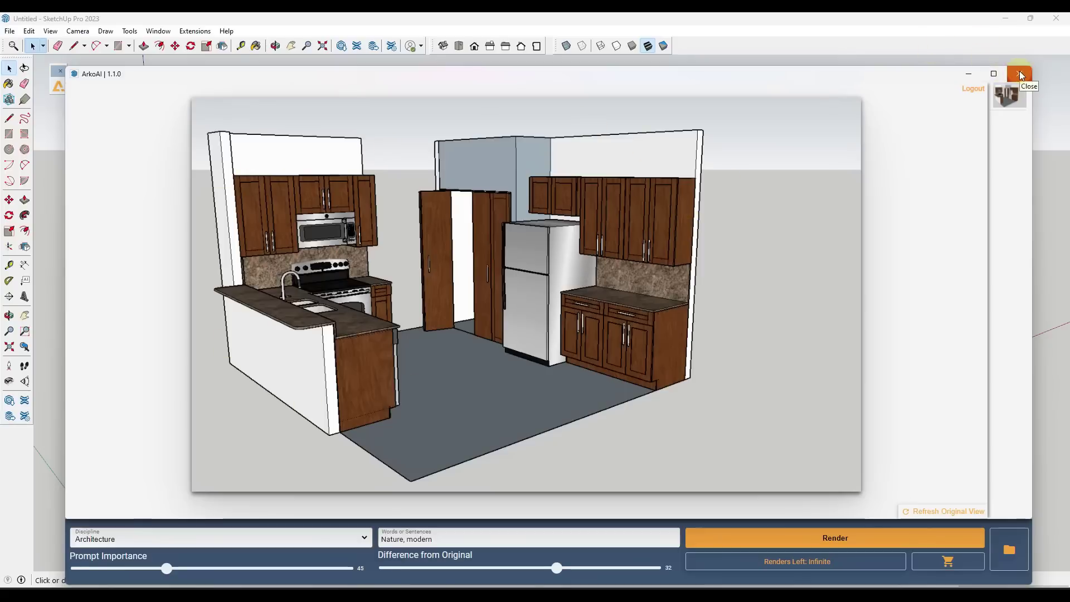
click(1021, 76)
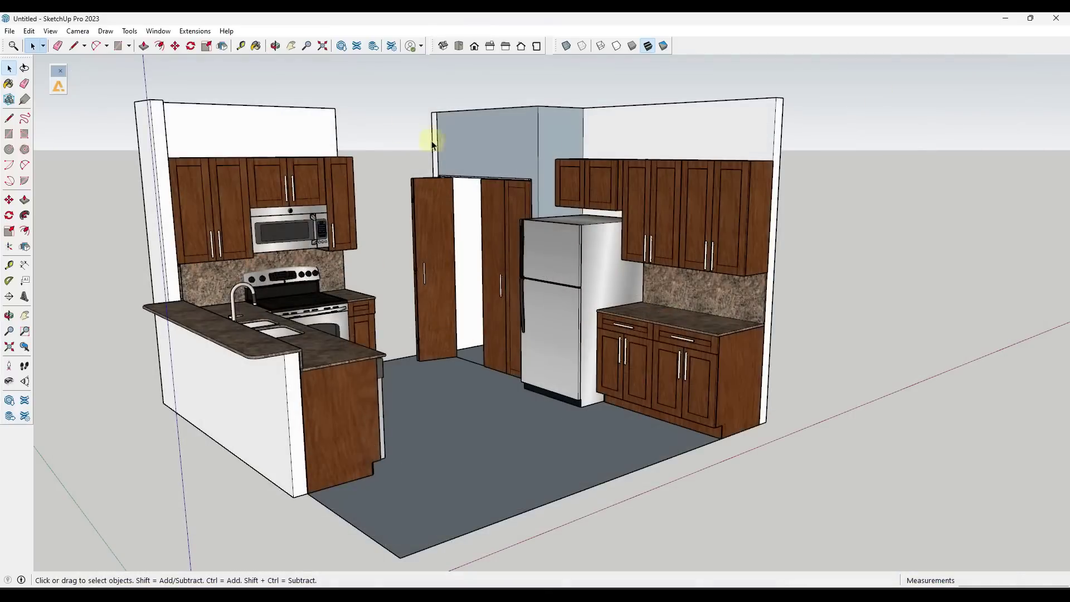
click(341, 46)
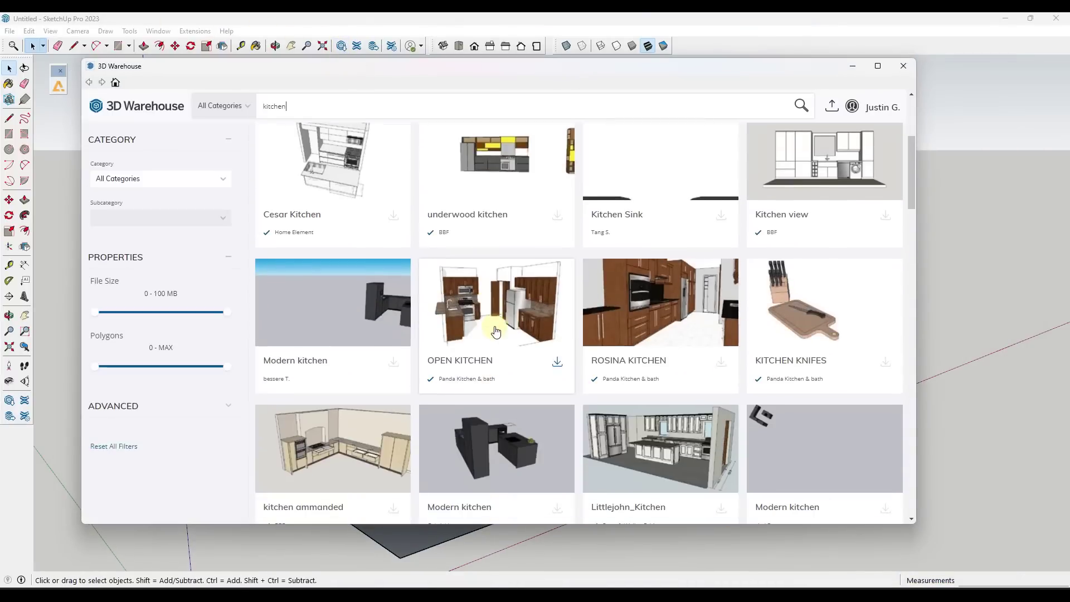
- Close 3D Warehouse, sign in to ArkoAI, and render the kitchen with the current settings
click(908, 64)
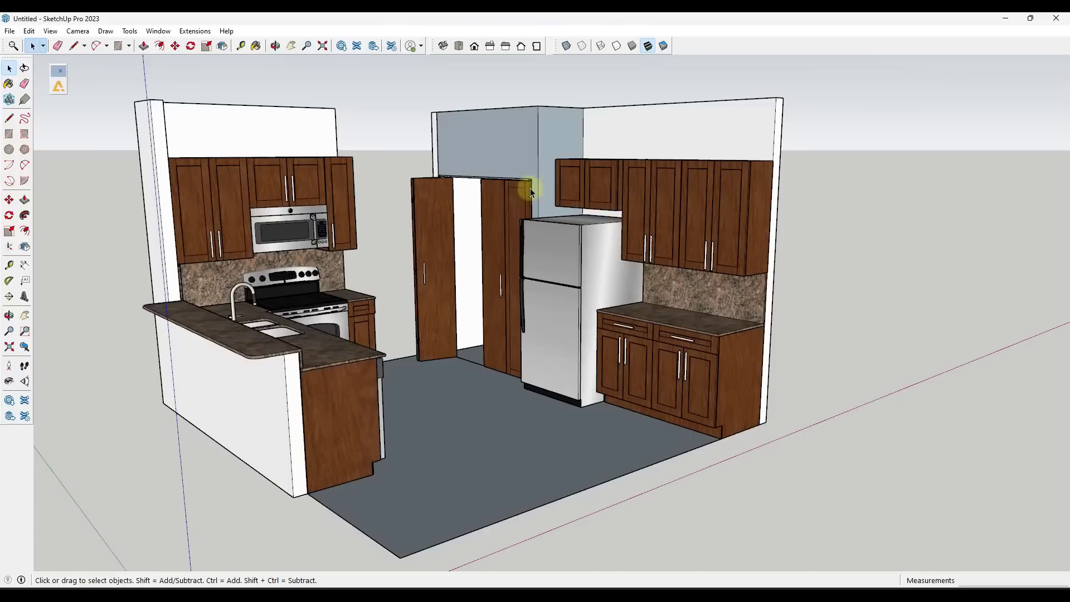
click(57, 87)
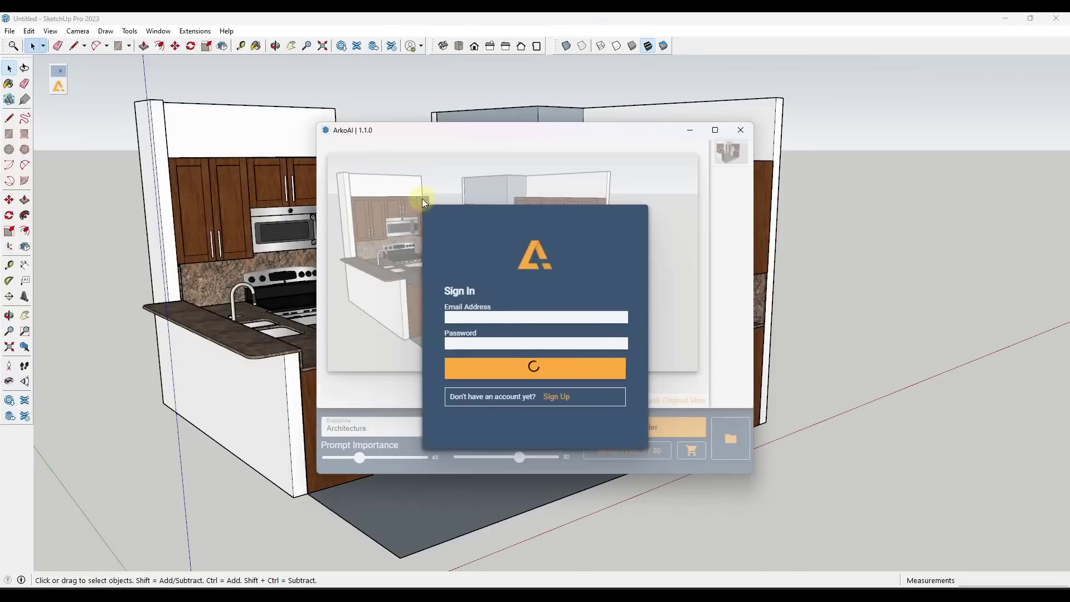
click(491, 266)
click(646, 427)
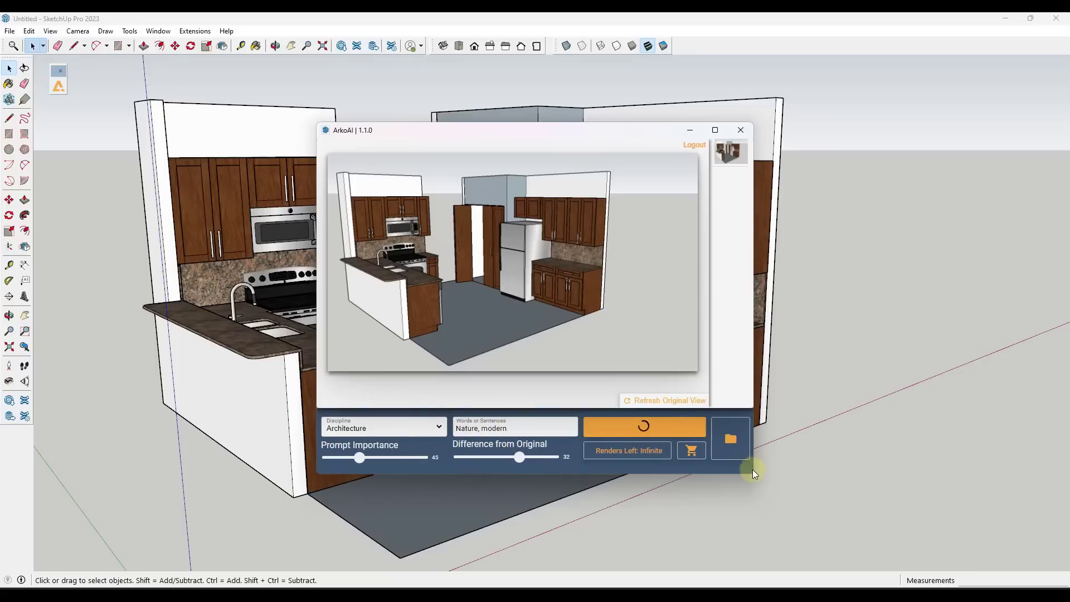
- Enlarge the ArkoAI window and render the kitchen with the Interior Design discipline
drag(753, 472, 928, 529)
drag(318, 122, 87, 82)
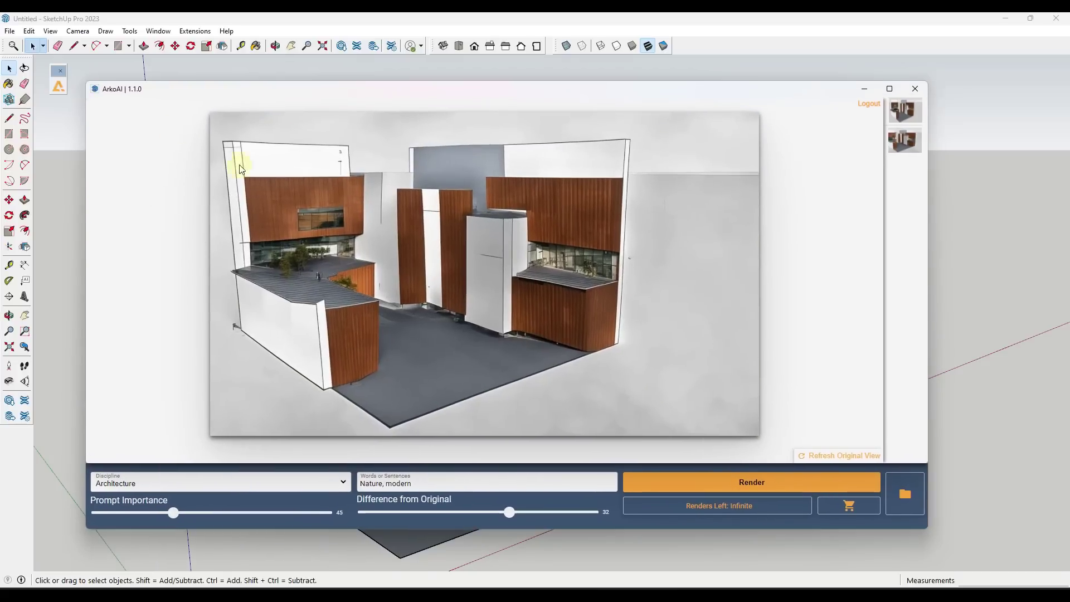
click(225, 490)
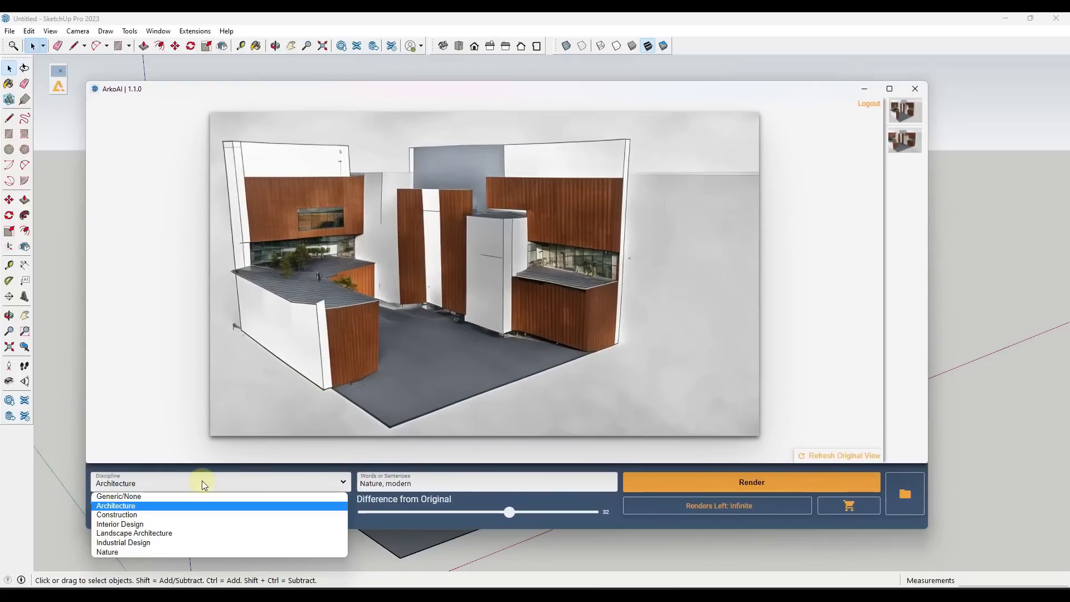
click(129, 523)
click(751, 483)
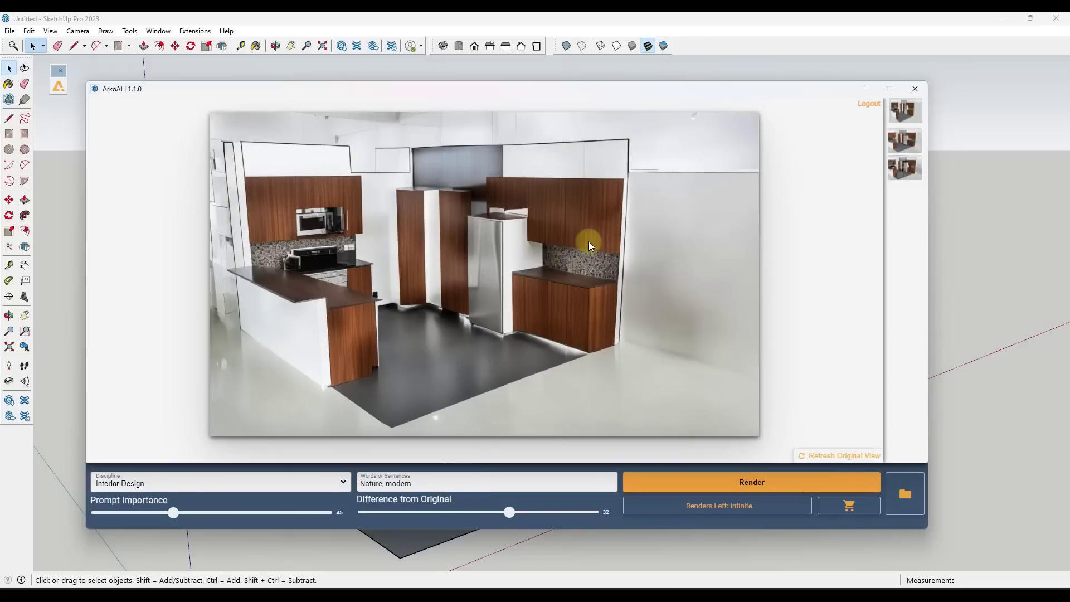
- Add ', white cabinets' to the prompt, set Prompt Importance to 100, and render
text(, white cabinets)
drag(174, 513, 442, 518)
click(706, 483)
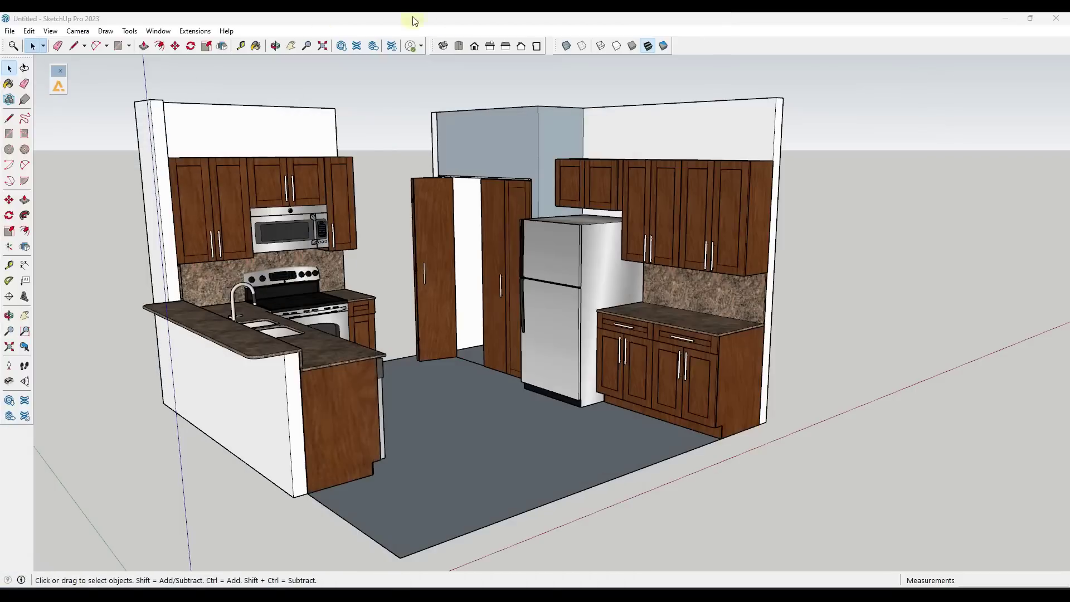
- Switch the model to the Monochrome face style and show the Default Tray
click(664, 47)
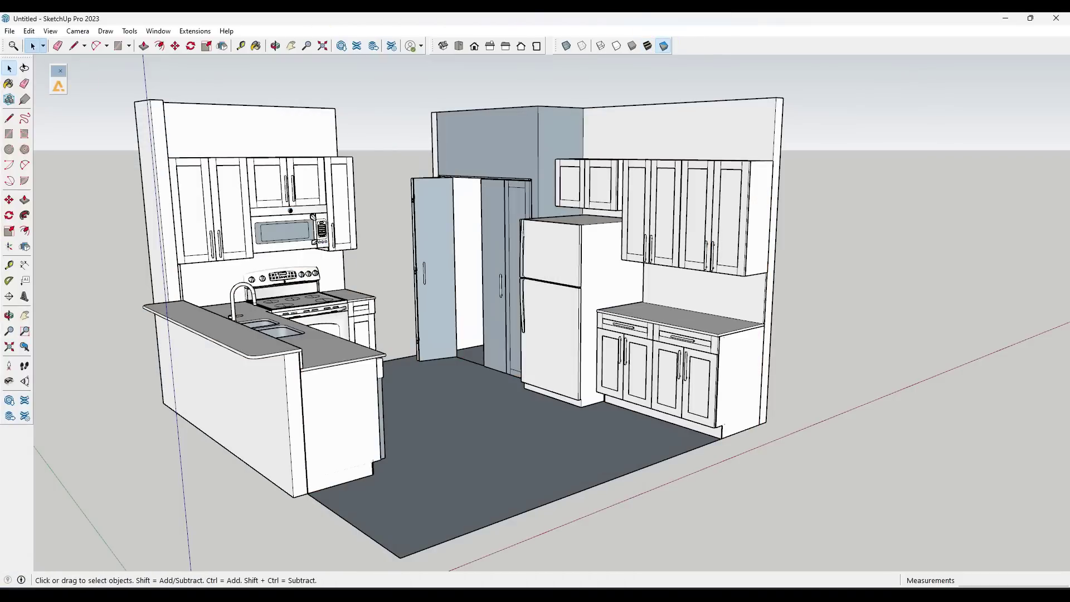
click(169, 37)
mouse_move(172, 41)
click(294, 43)
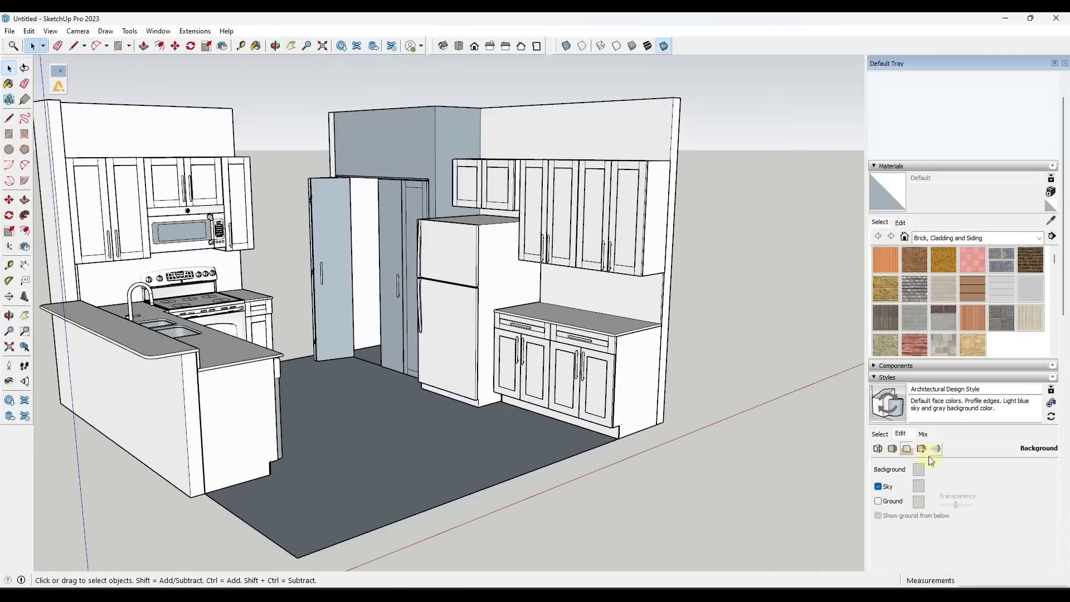
- Set the style's back-face colour to white (RGB 255) in the Styles Face settings
click(892, 449)
click(955, 483)
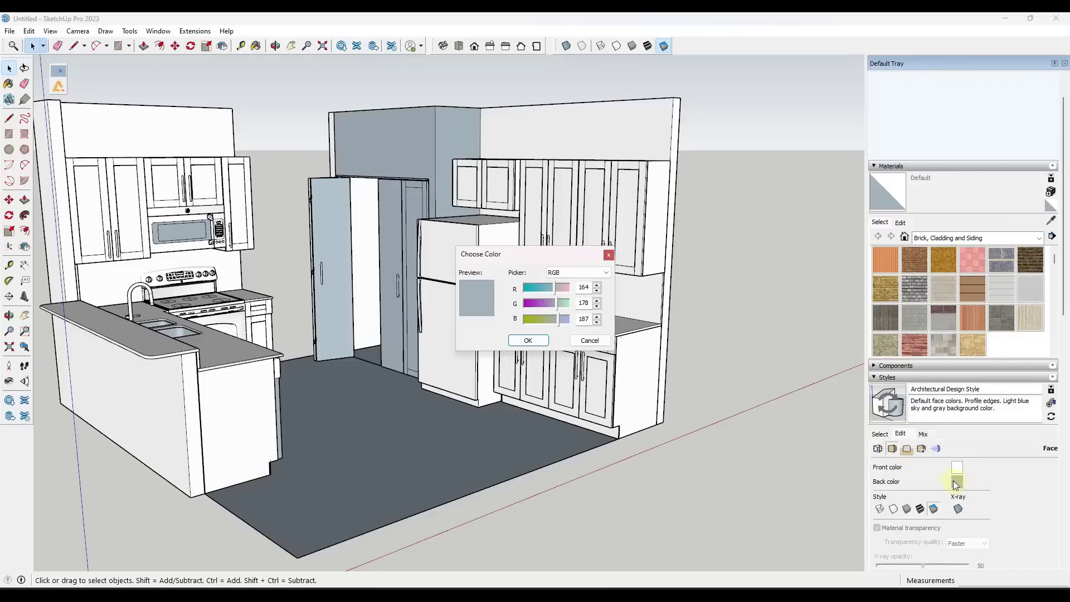
click(591, 286)
text(255)
key(Tab)
text(255)
key(Tab)
text(255)
key(Return)
middle_drag(399, 232, 342, 256)
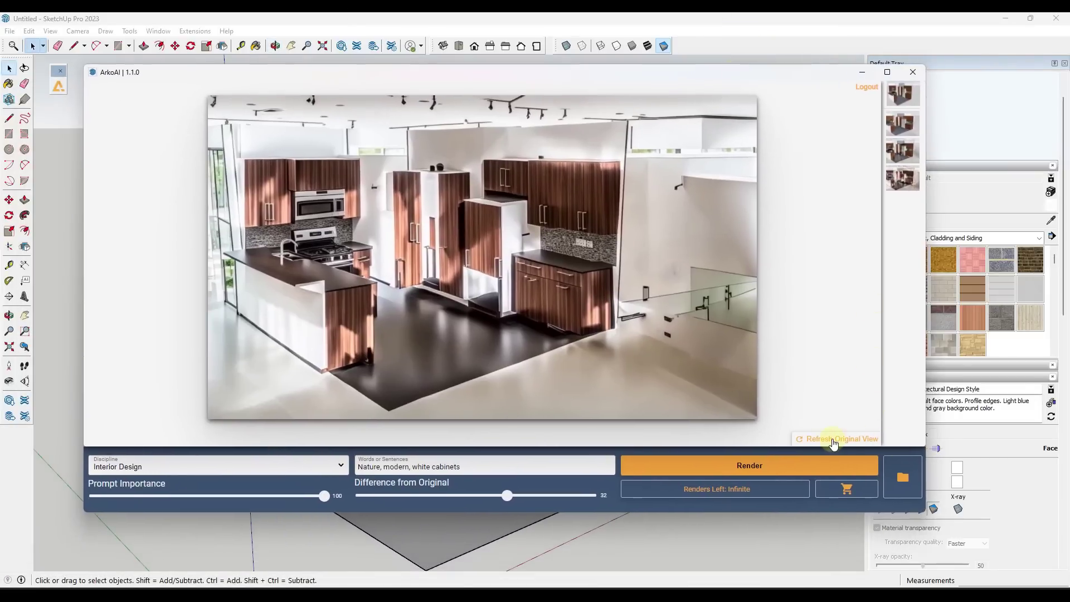
- Render 'modern kitchen, light cabinets, dark counters' from the original view with difference from original 70
click(833, 440)
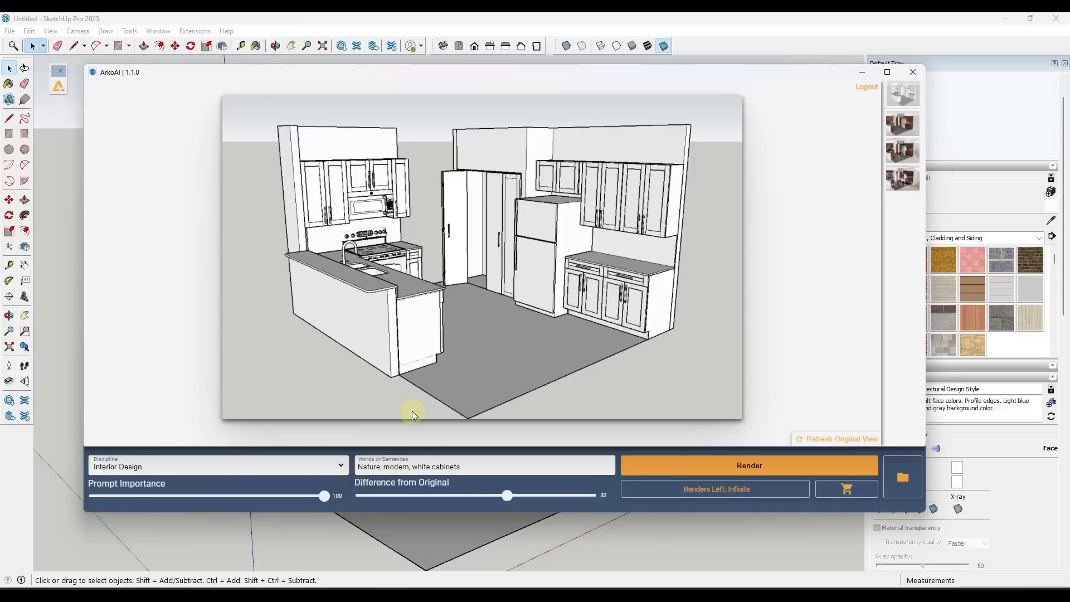
triple_click(413, 469)
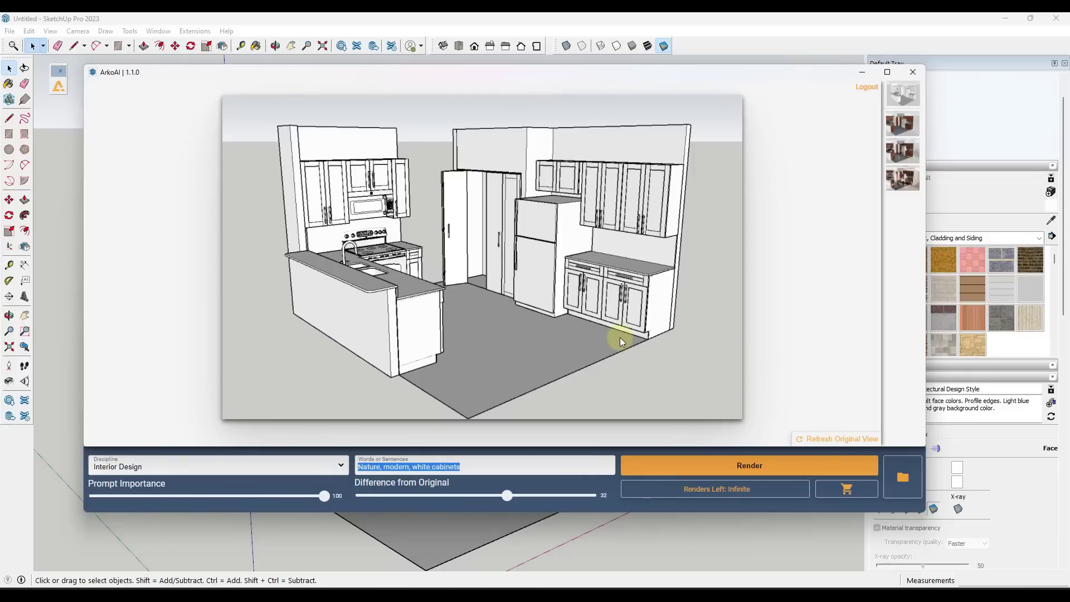
text(modern kitchen)
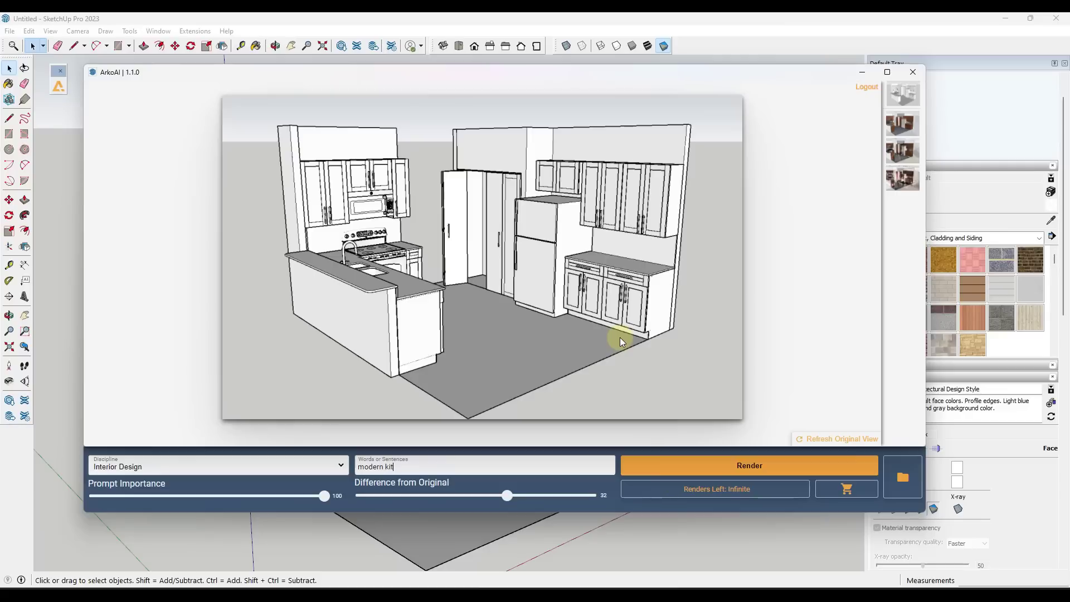
click(519, 496)
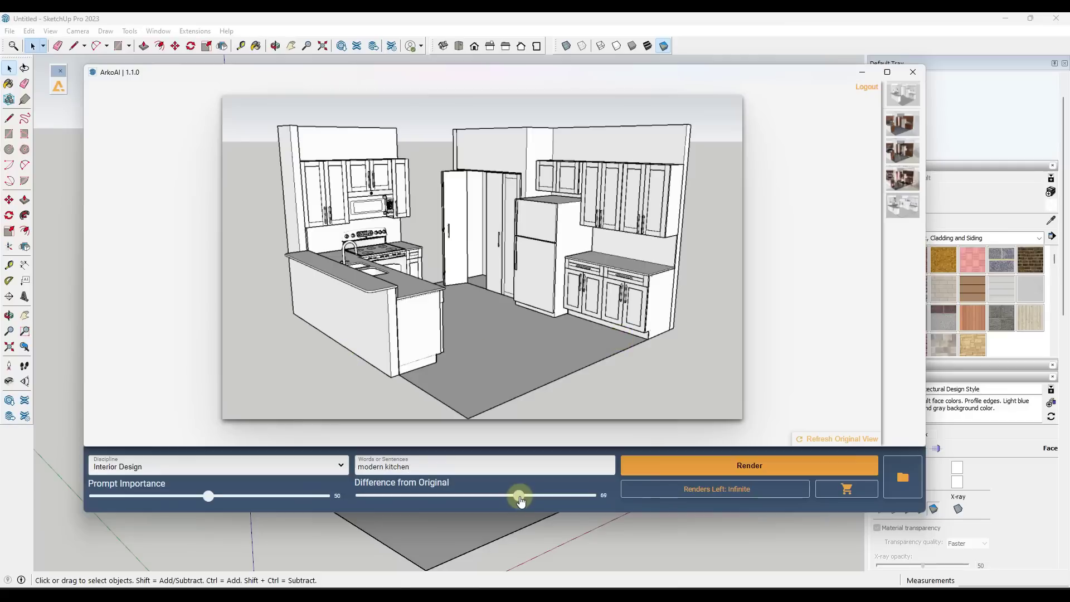
drag(519, 496, 521, 496)
click(445, 463)
text(, light cabinets, dark counters,)
key(Return)
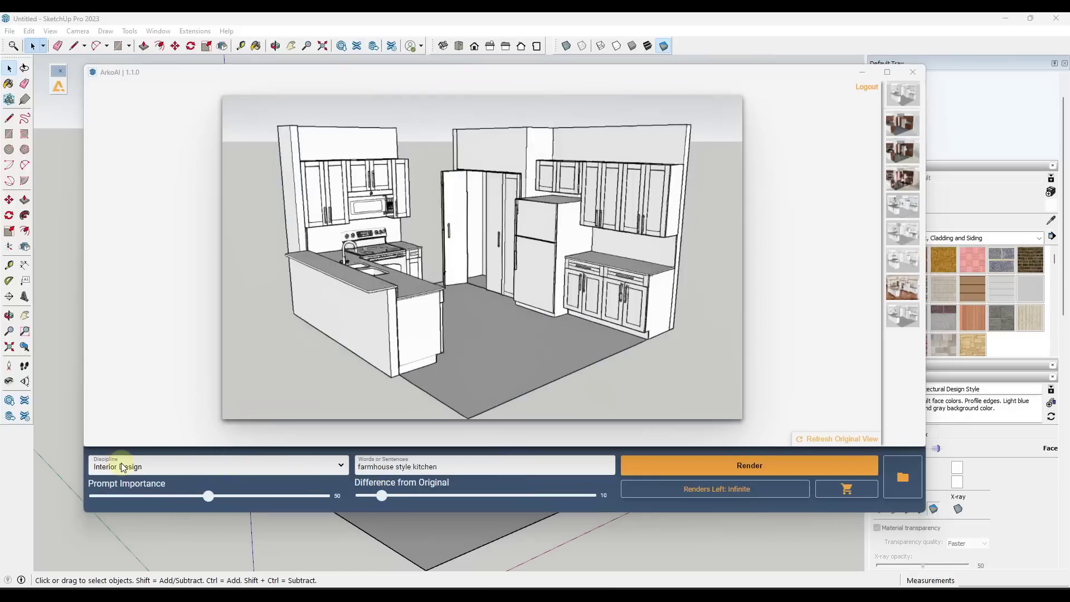
- Raise difference from original to 90 and render the 'farmhouse style kitchen' prompt
click(384, 495)
drag(429, 498, 568, 497)
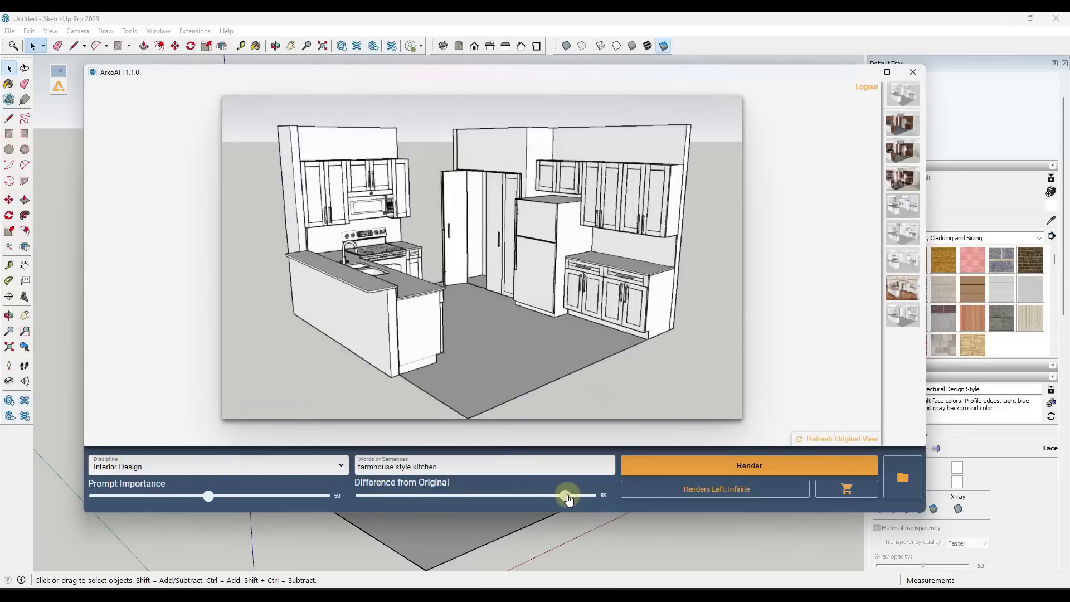
click(746, 466)
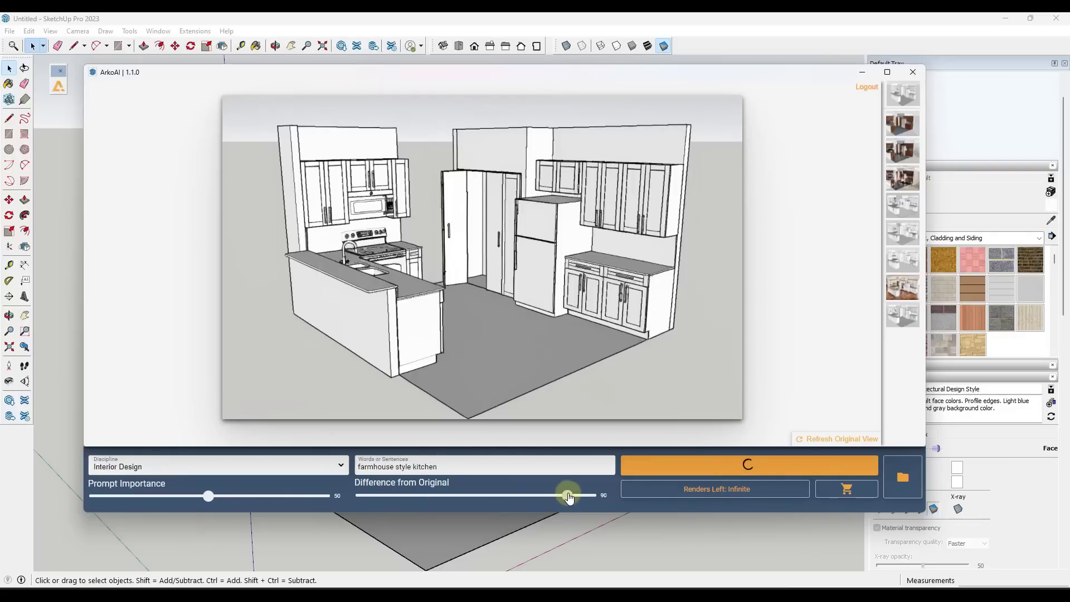